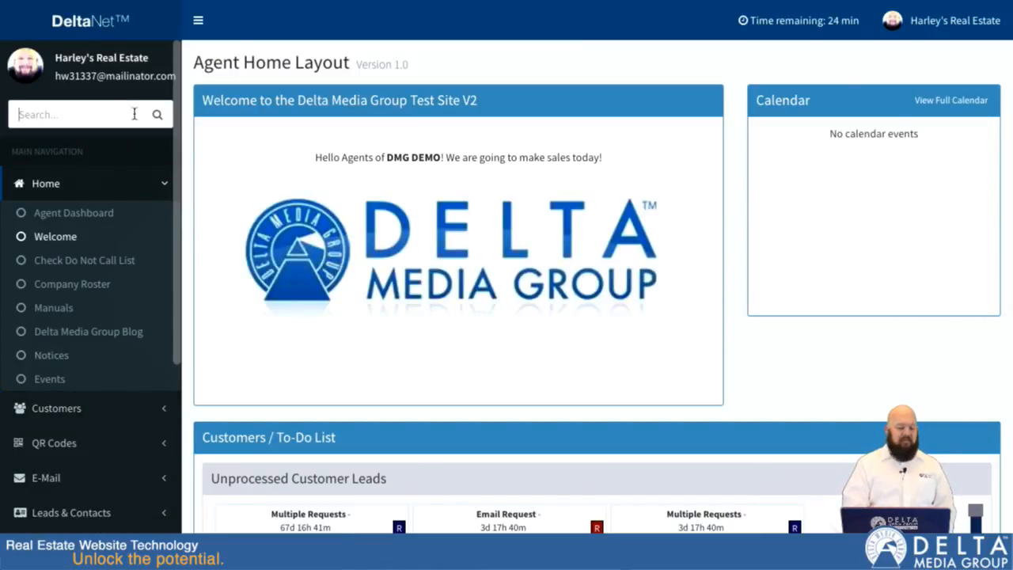
# Step: Open the Customer Center and sort the Hot/New Customers list by Market Watch in descending order
pyautogui.click(84, 408)
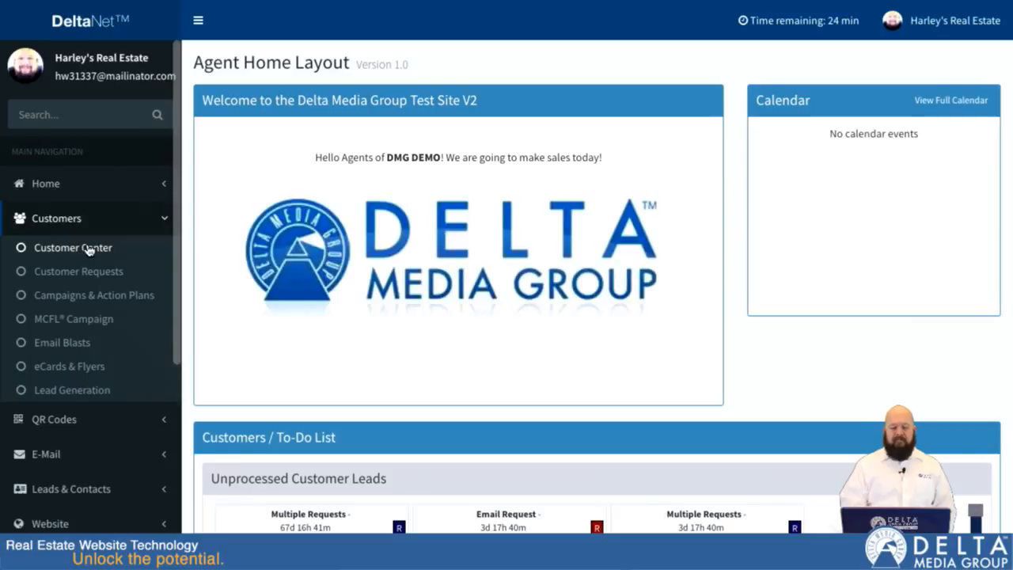
pyautogui.click(88, 249)
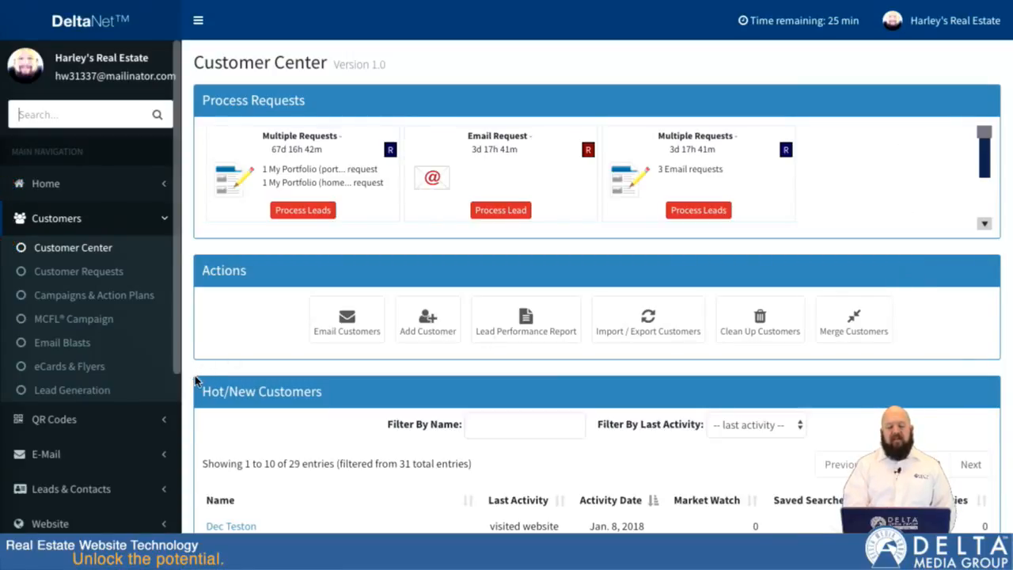
pyautogui.scroll(-3, 190, 384)
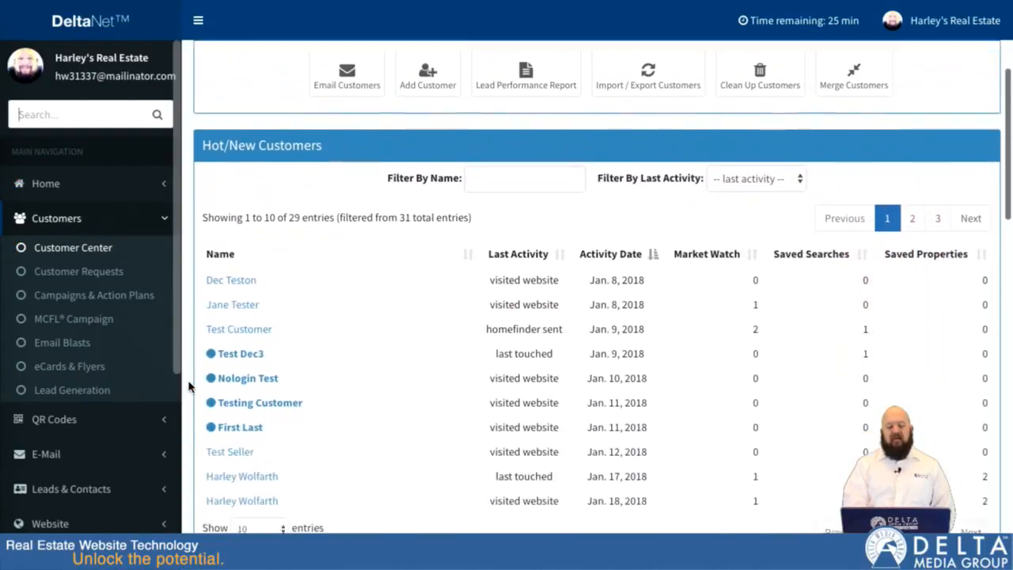
pyautogui.scroll(-1, 190, 384)
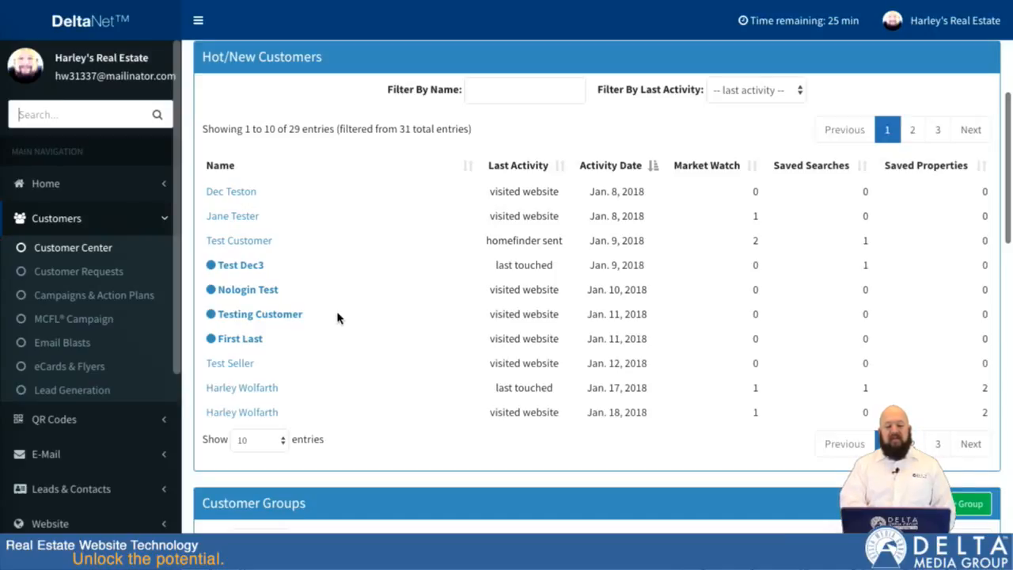
pyautogui.click(756, 169)
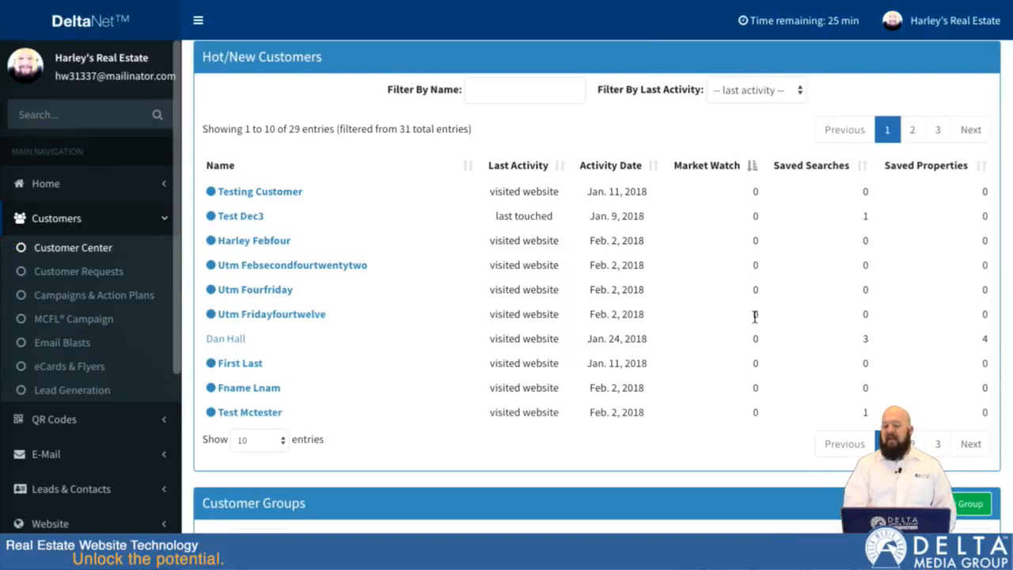
pyautogui.click(753, 167)
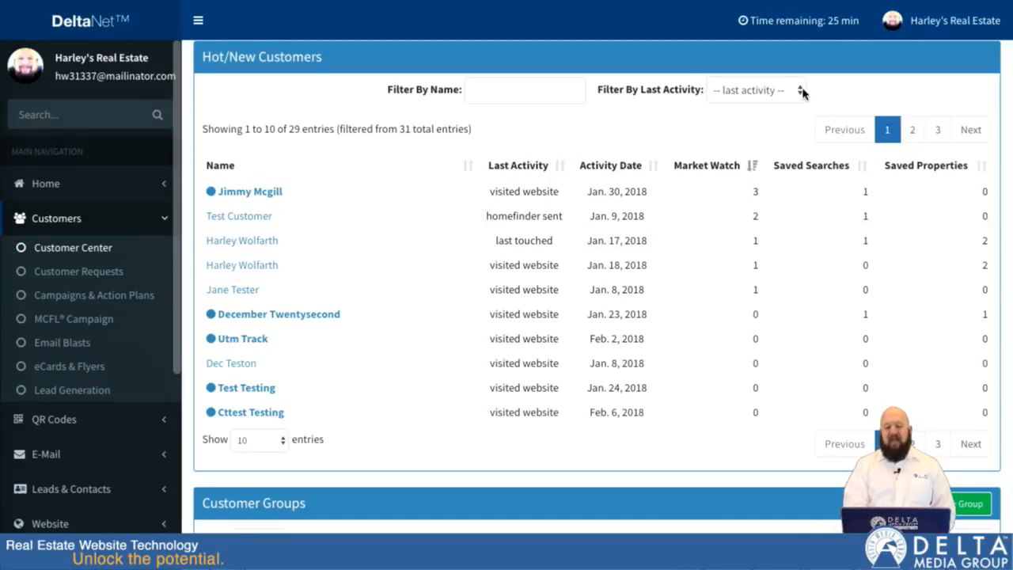
# Step: Filter the Hot/New Customers list by a customer's first name, check the last-activity filter options, and clear the name filter
pyautogui.click(490, 82)
pyautogui.write('jimmy')
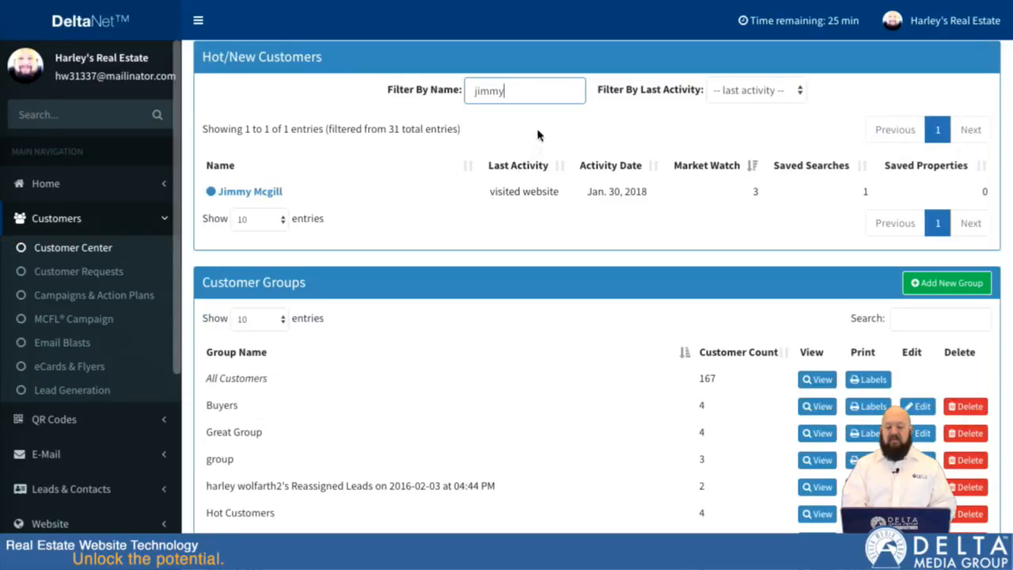
pyautogui.click(783, 92)
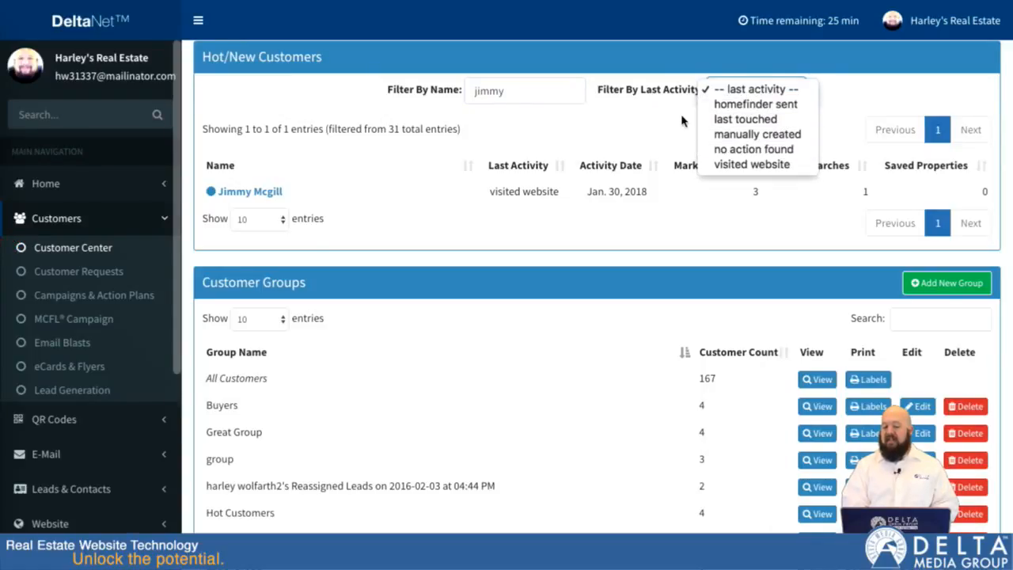
pyautogui.doubleClick(562, 94)
pyautogui.press('BackSpace')
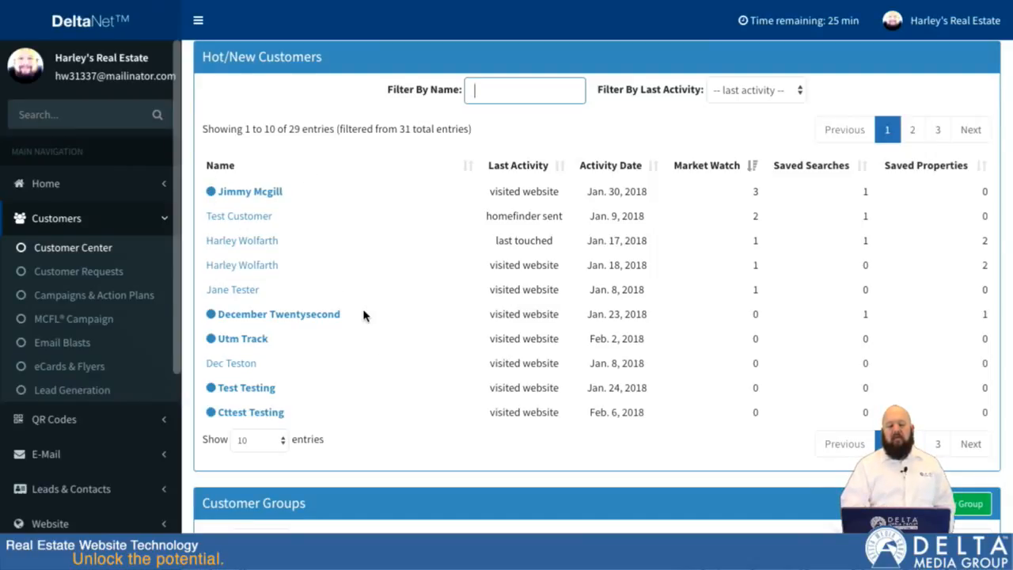
# Step: Review the Customer Center sections, including the Hot/New Customers list, Customer Groups, detailed list, To-Dos and Calendar
pyautogui.scroll(-1, 363, 315)
pyautogui.scroll(2, 364, 316)
pyautogui.scroll(-1, 363, 315)
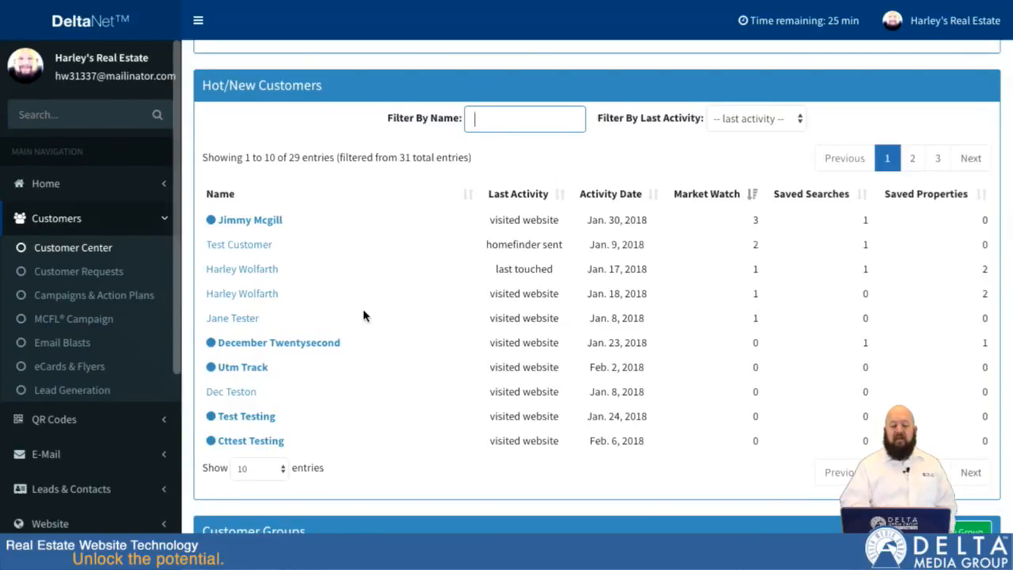
pyautogui.scroll(-10, 363, 315)
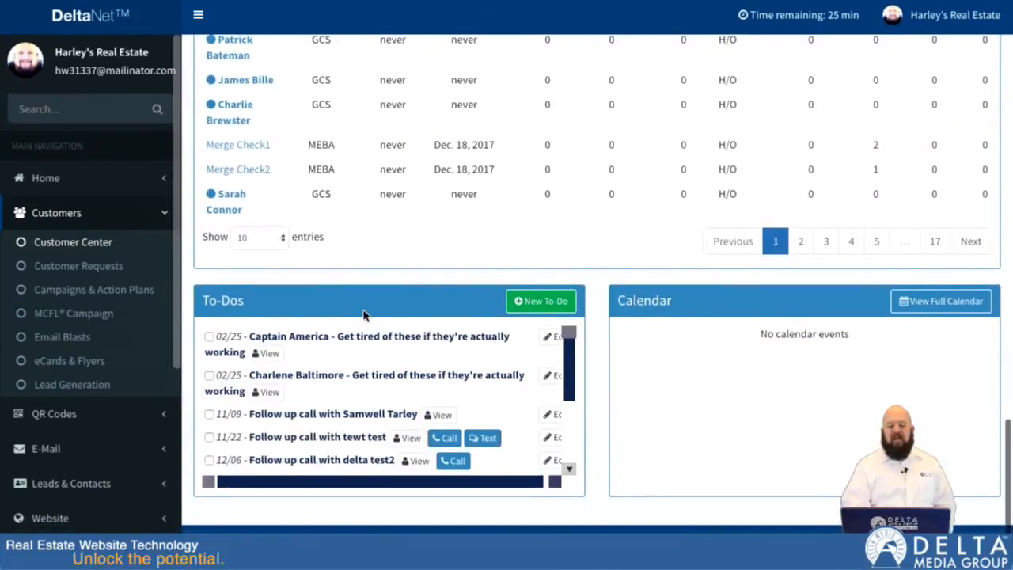
pyautogui.scroll(-5, 372, 409)
pyautogui.scroll(4, 372, 409)
pyautogui.scroll(-3, 372, 409)
pyautogui.scroll(1, 372, 409)
pyautogui.scroll(-1, 372, 410)
pyautogui.scroll(3, 372, 409)
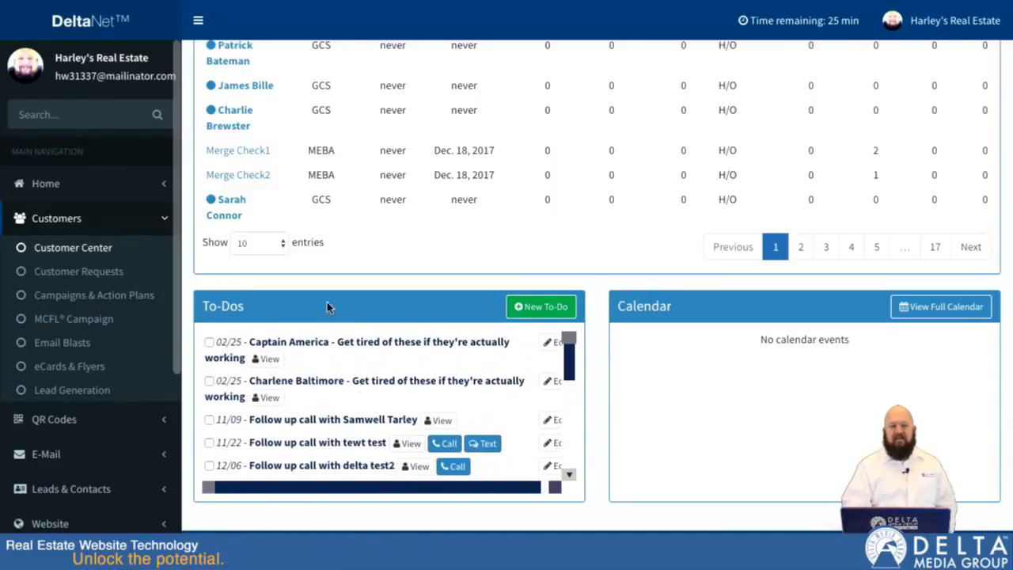
pyautogui.scroll(10, 364, 154)
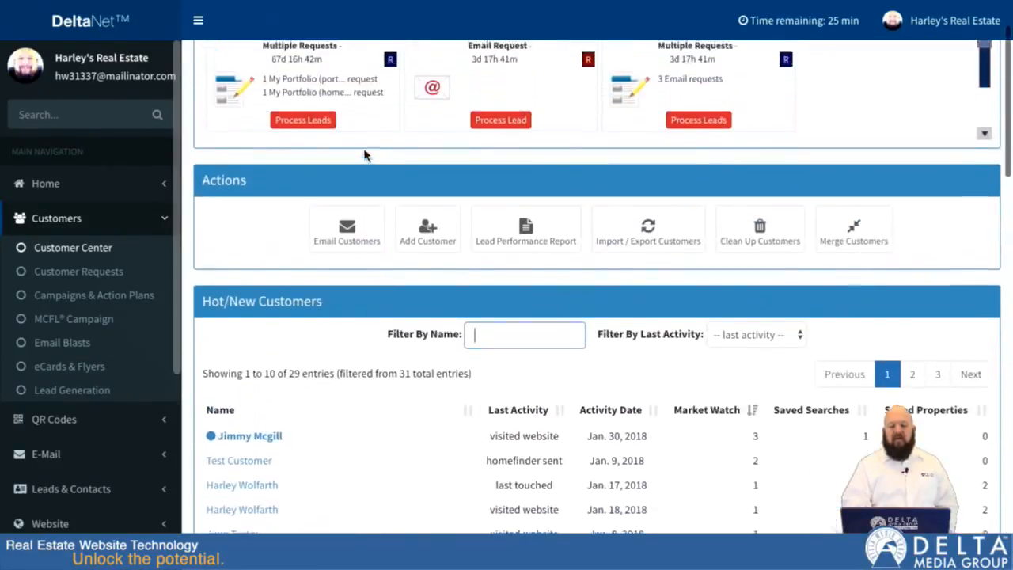
pyautogui.scroll(-8, 365, 155)
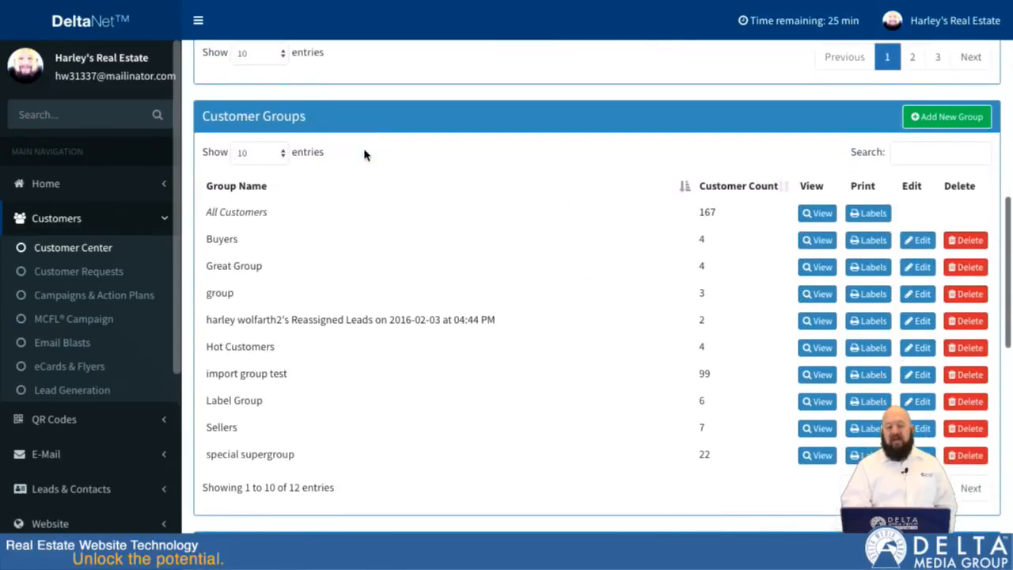
pyautogui.scroll(-2, 343, 196)
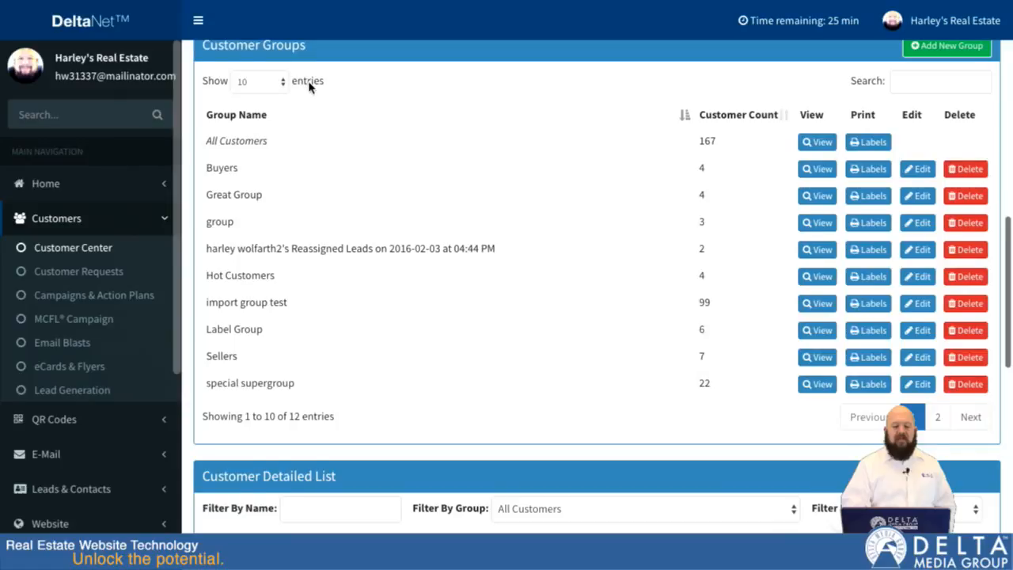
# Step: Show 100 entries in the Customer Groups table and set it back to 10 entries
pyautogui.scroll(1, 309, 87)
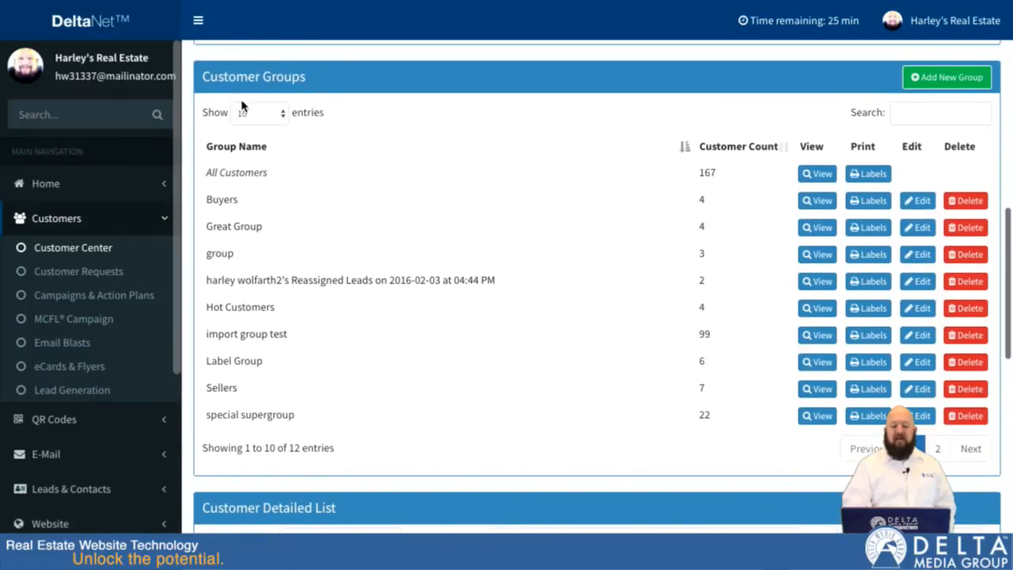
pyautogui.click(279, 115)
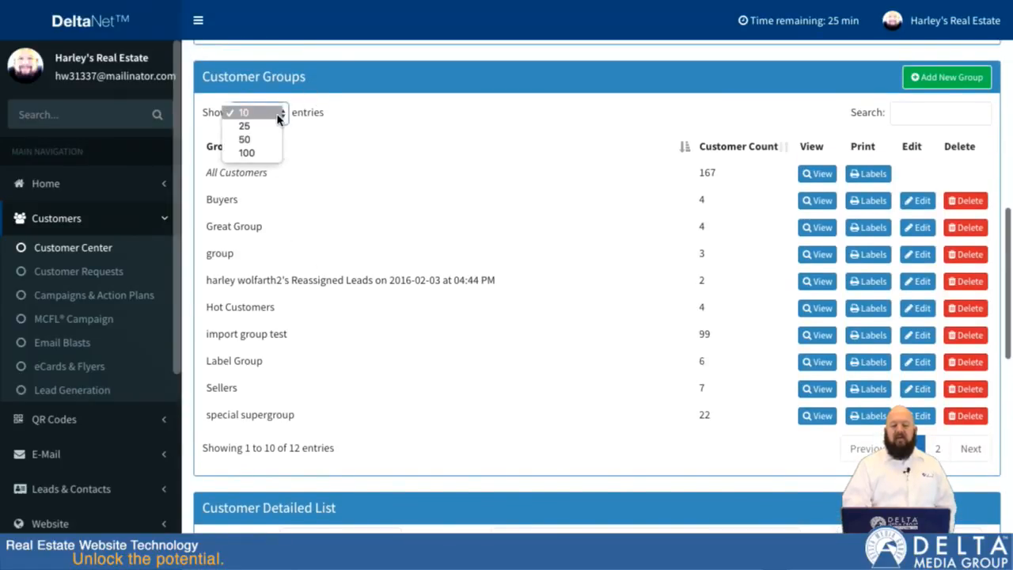
pyautogui.click(265, 154)
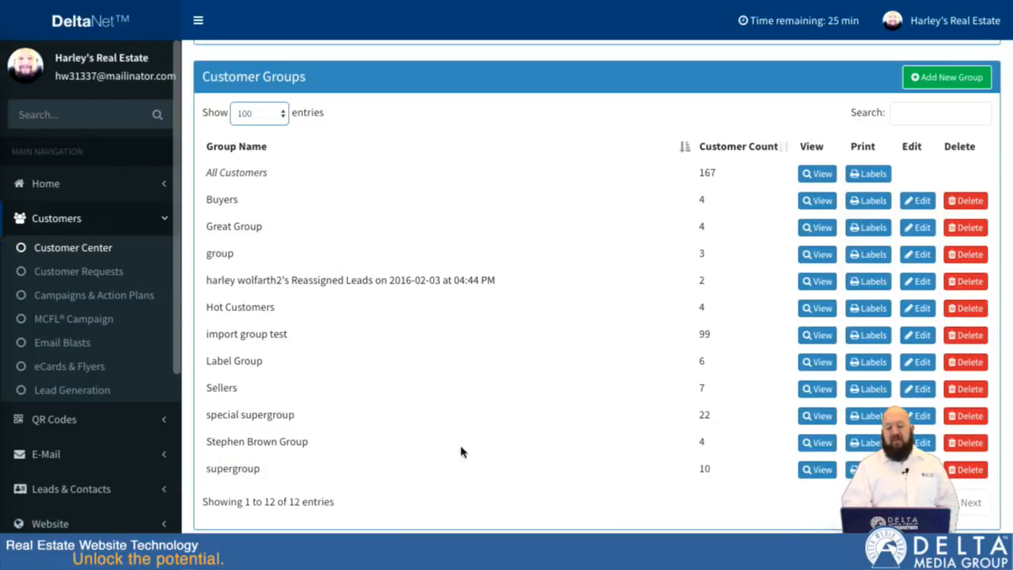
pyautogui.click(276, 112)
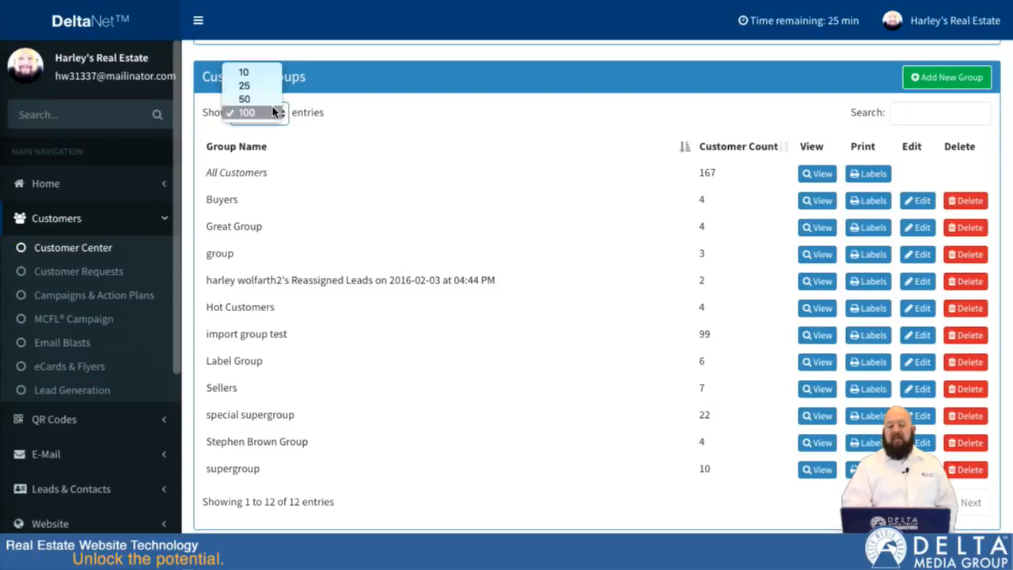
pyautogui.click(261, 72)
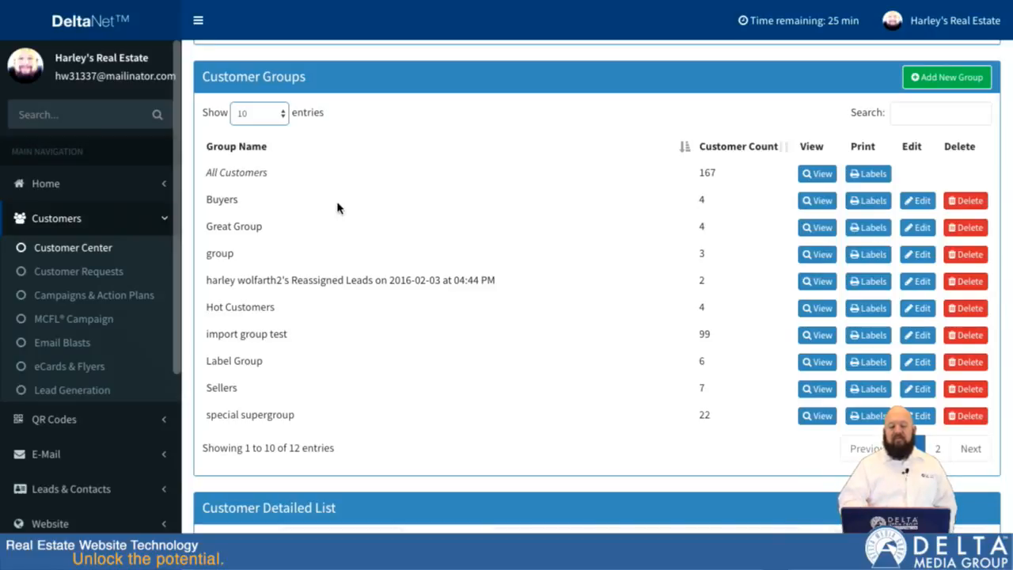
# Step: Filter the Customer Detailed List by a customer's first name, check the group filter options, and clear the name filter
pyautogui.scroll(-5, 364, 242)
pyautogui.scroll(-2, 365, 238)
pyautogui.scroll(1, 367, 242)
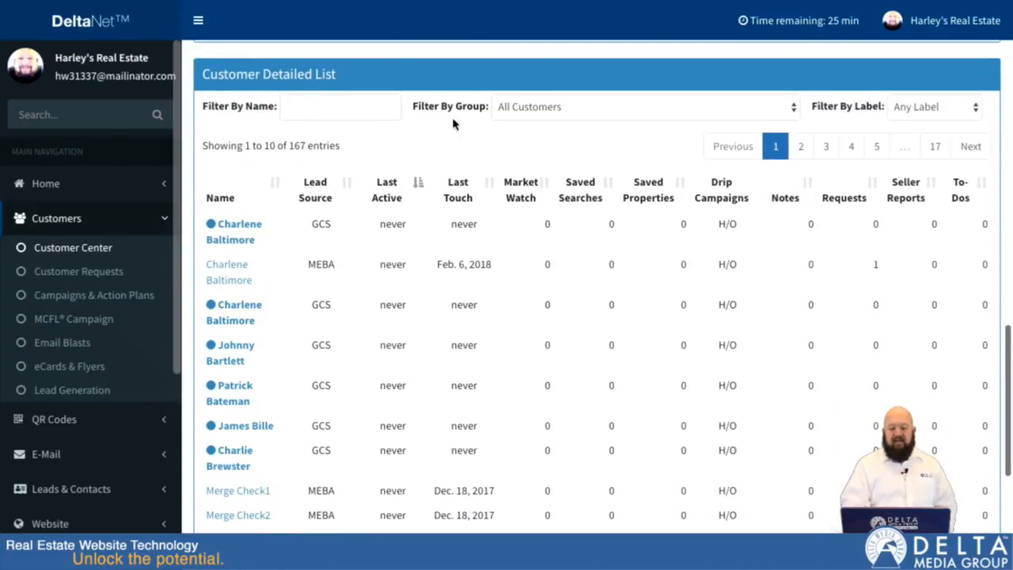
pyautogui.click(316, 112)
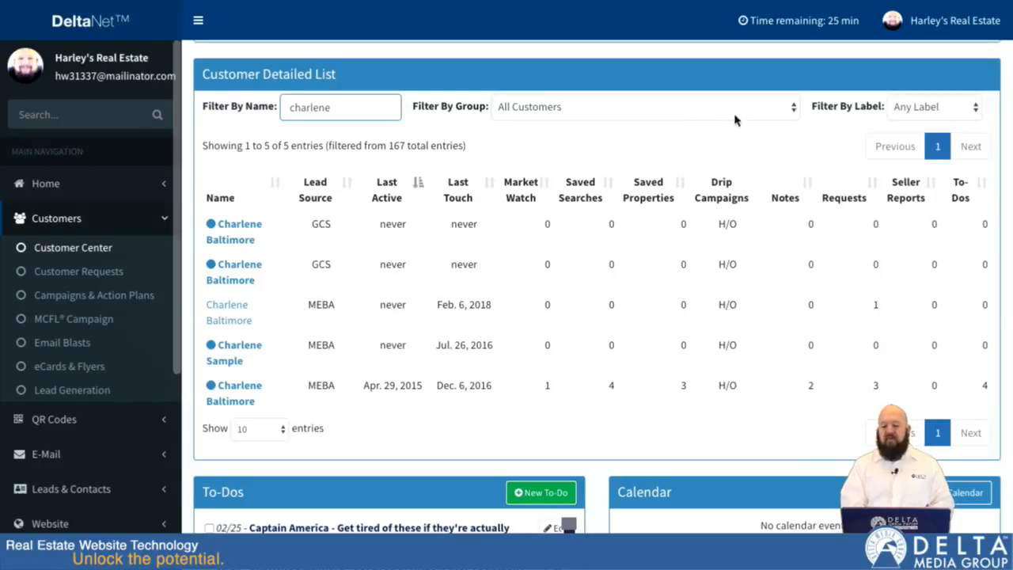
pyautogui.click(781, 115)
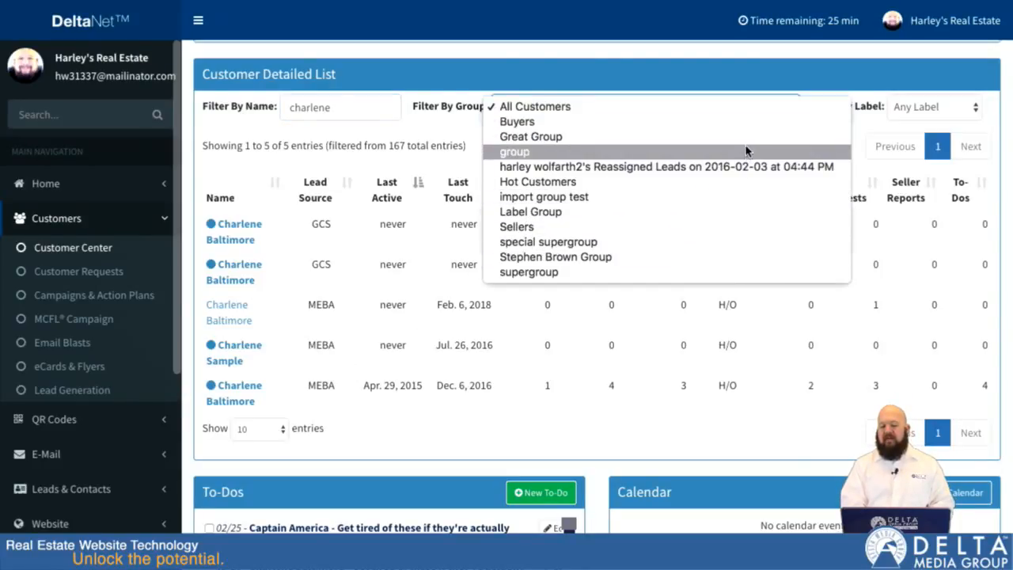
pyautogui.click(449, 140)
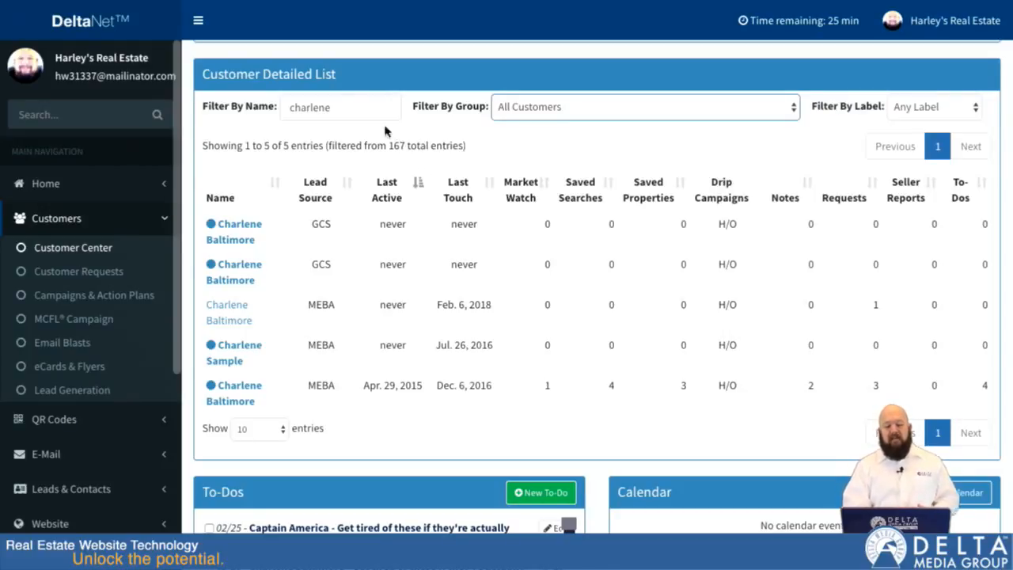
pyautogui.hotkey('ctrl', 'a')
pyautogui.press('BackSpace')
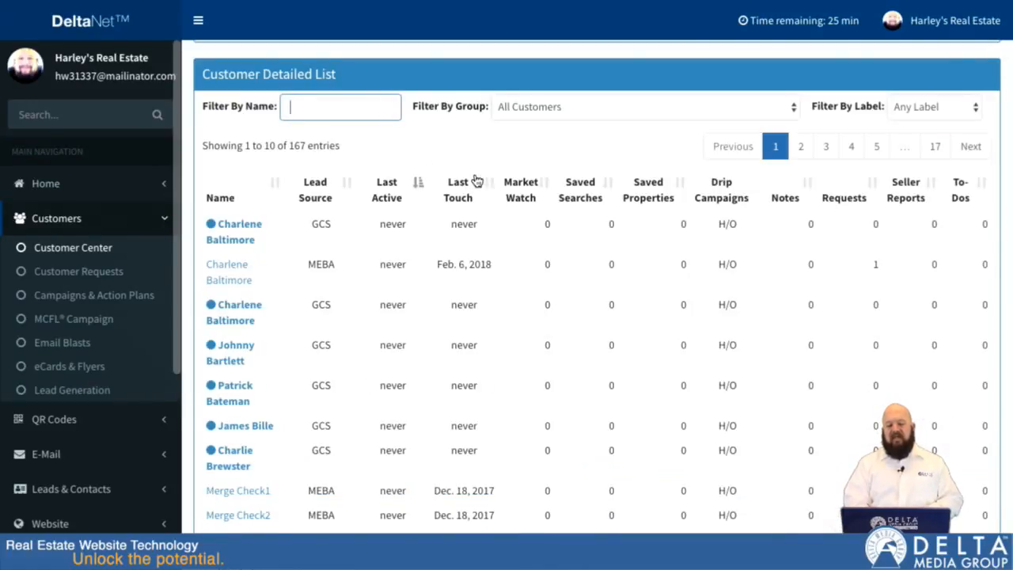
# Step: Sort the Customer Detailed List by Saved Searches in descending order and reverse it to ascending
pyautogui.scroll(-1, 504, 217)
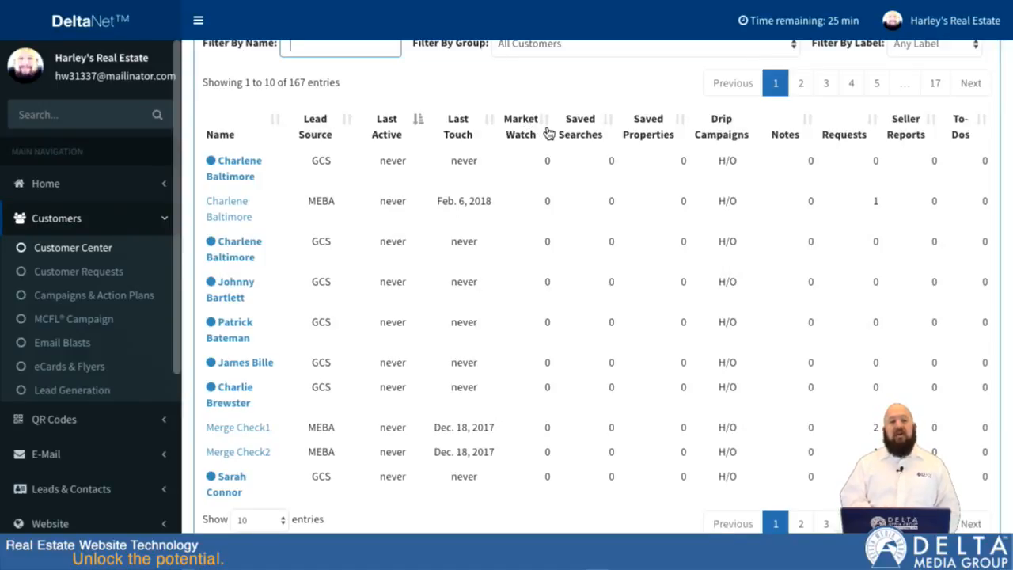
pyautogui.click(608, 121)
pyautogui.click(608, 121)
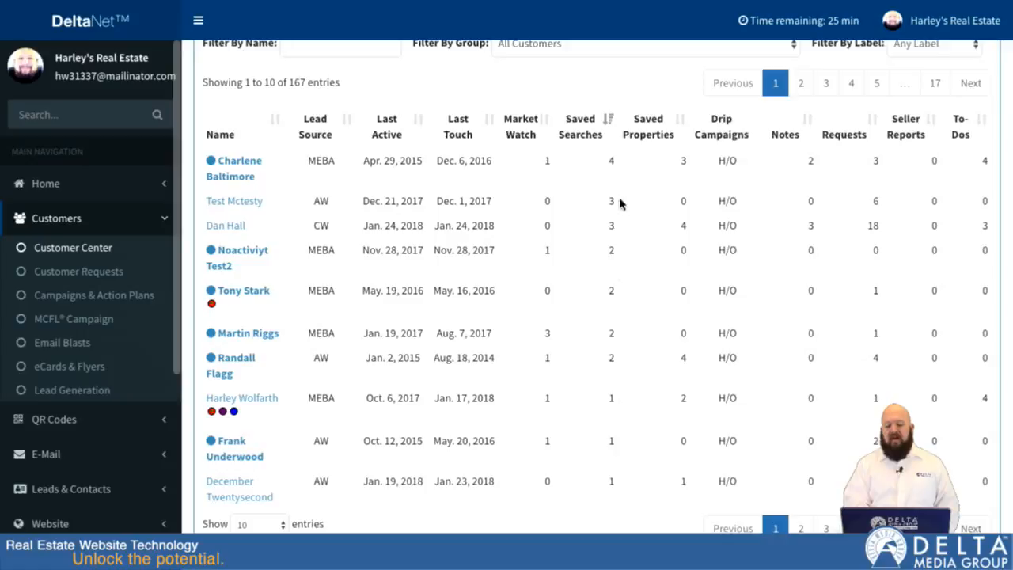
pyautogui.click(608, 121)
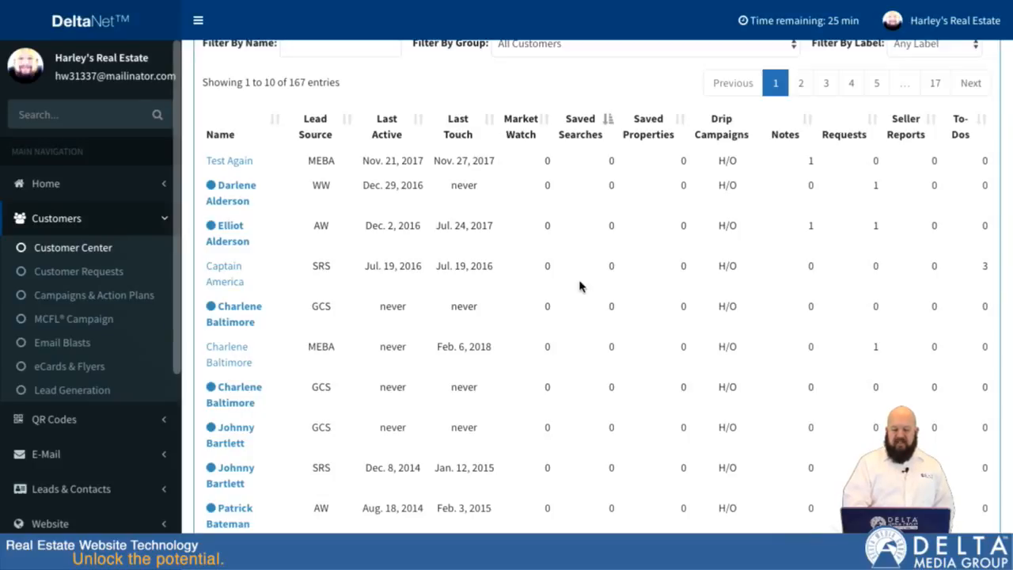
# Step: Open the Captain America customer record from the detailed list and view its profile and notes sections
pyautogui.click(221, 288)
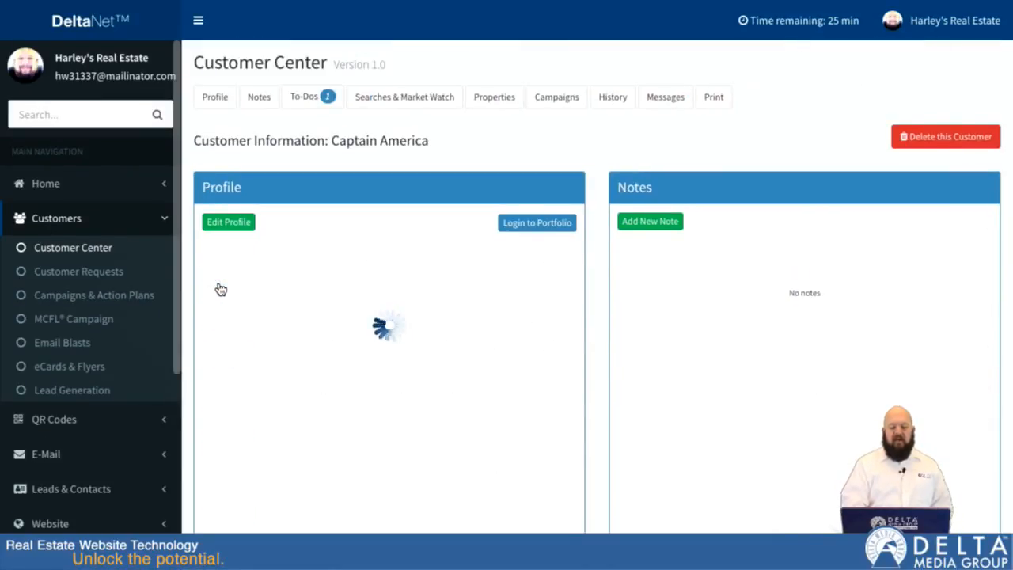
pyautogui.scroll(-3, 607, 186)
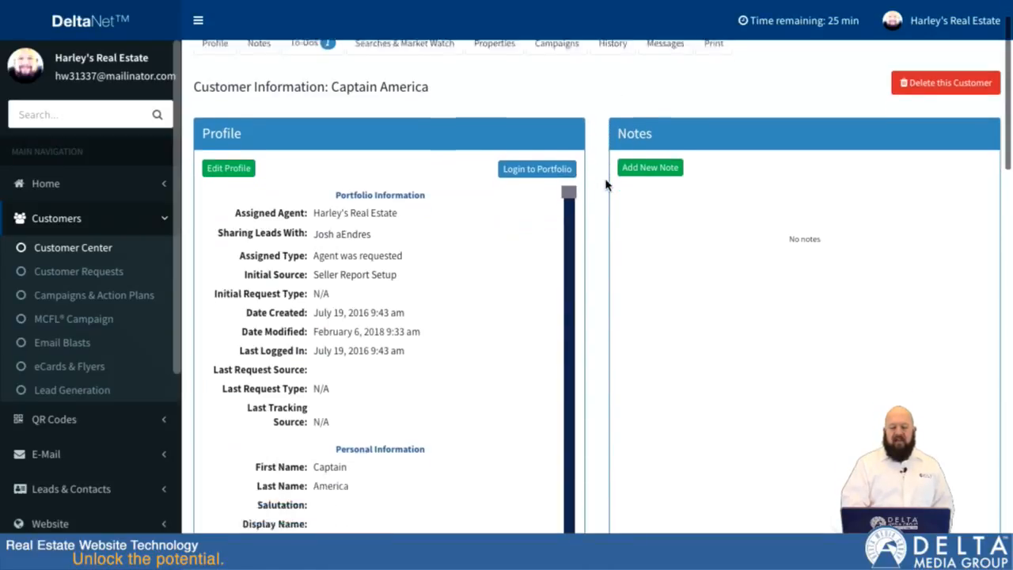
pyautogui.scroll(1, 712, 148)
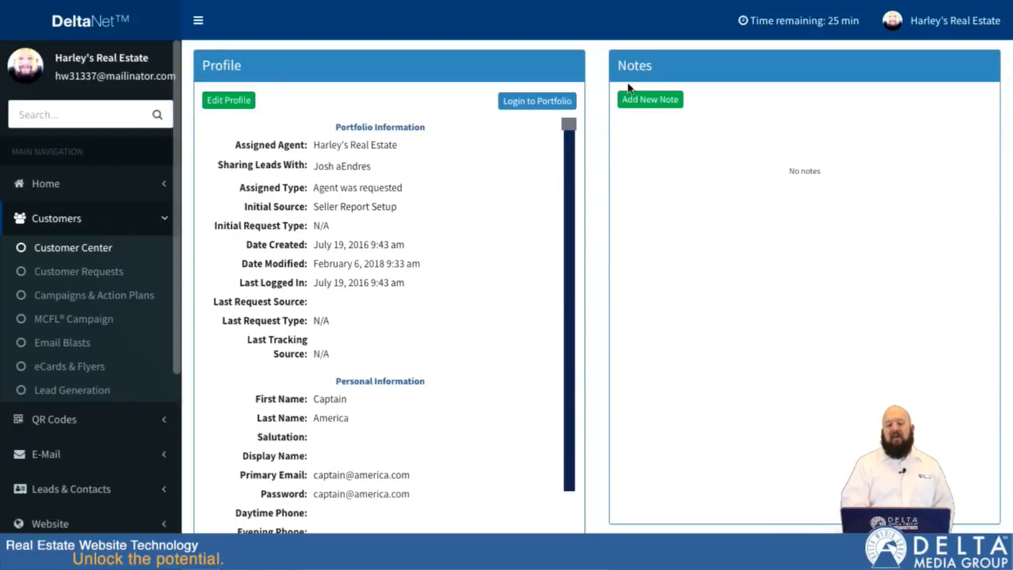
# Step: Add a pinned note reading "This is my note" to the customer record
pyautogui.click(638, 100)
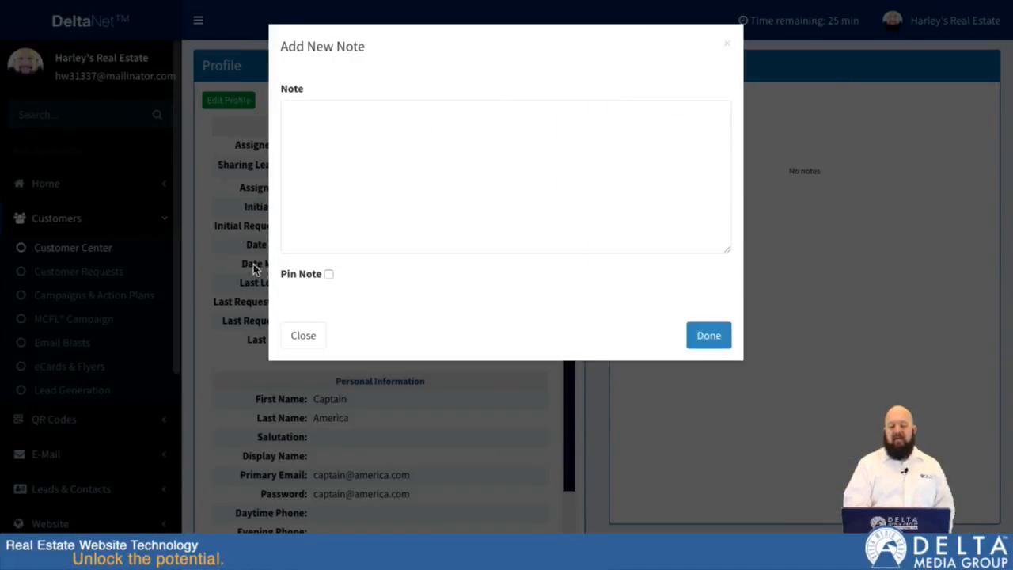
pyautogui.click(341, 122)
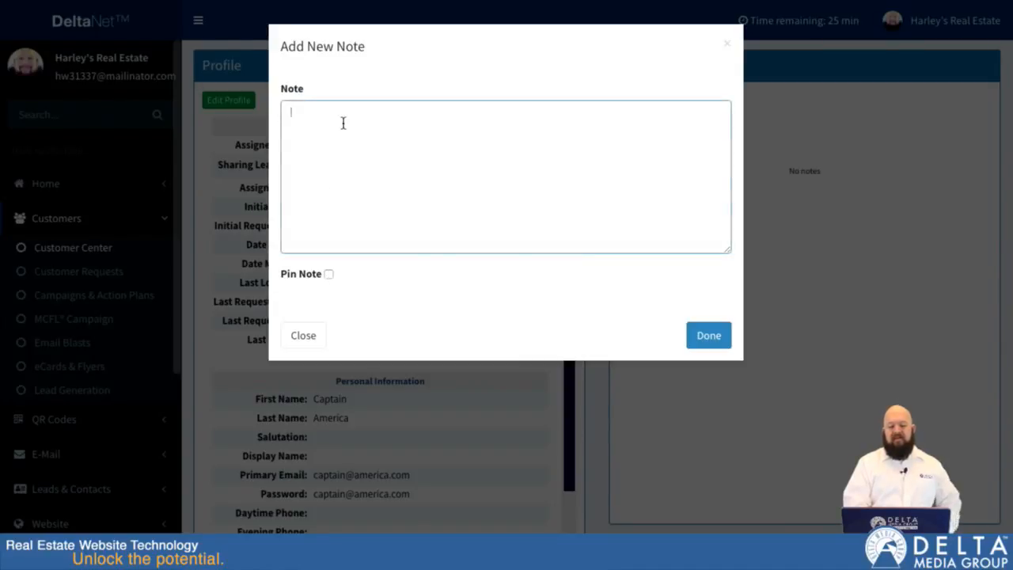
pyautogui.write('This is my note')
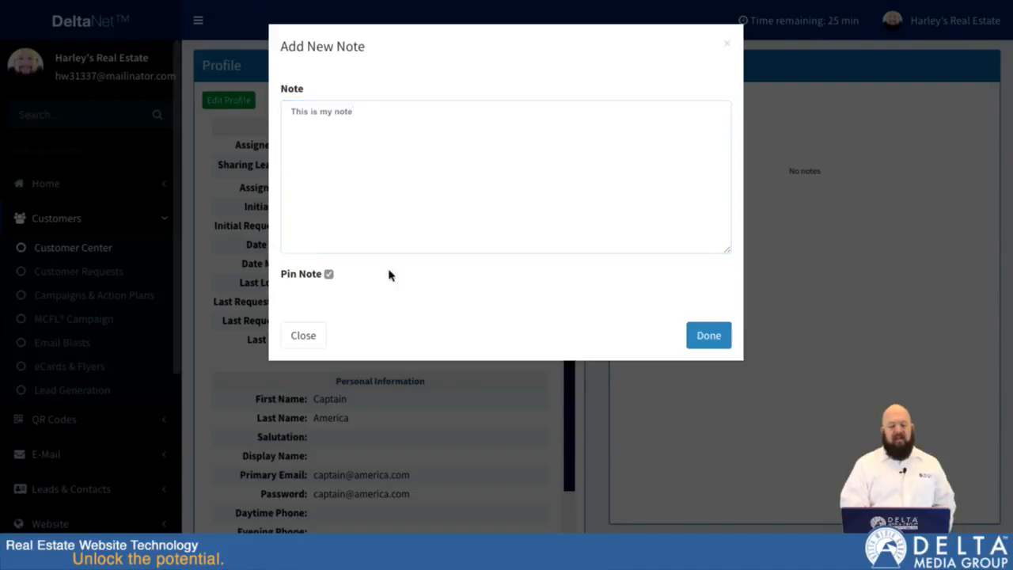
pyautogui.click(694, 336)
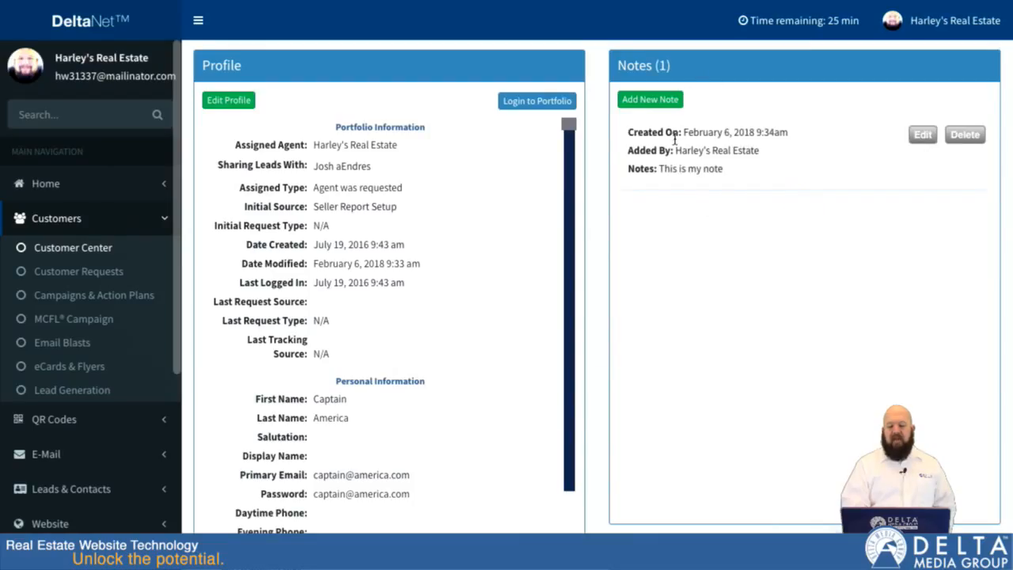
# Step: Add a second note reading "additional note" to the customer record
pyautogui.click(661, 101)
pyautogui.click(574, 162)
pyautogui.write('additional note')
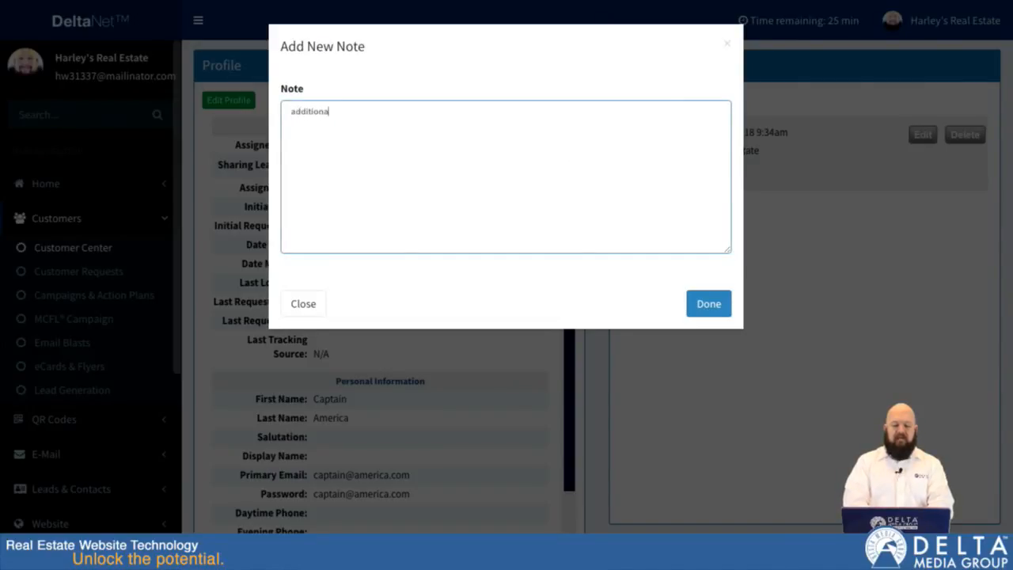
pyautogui.click(704, 307)
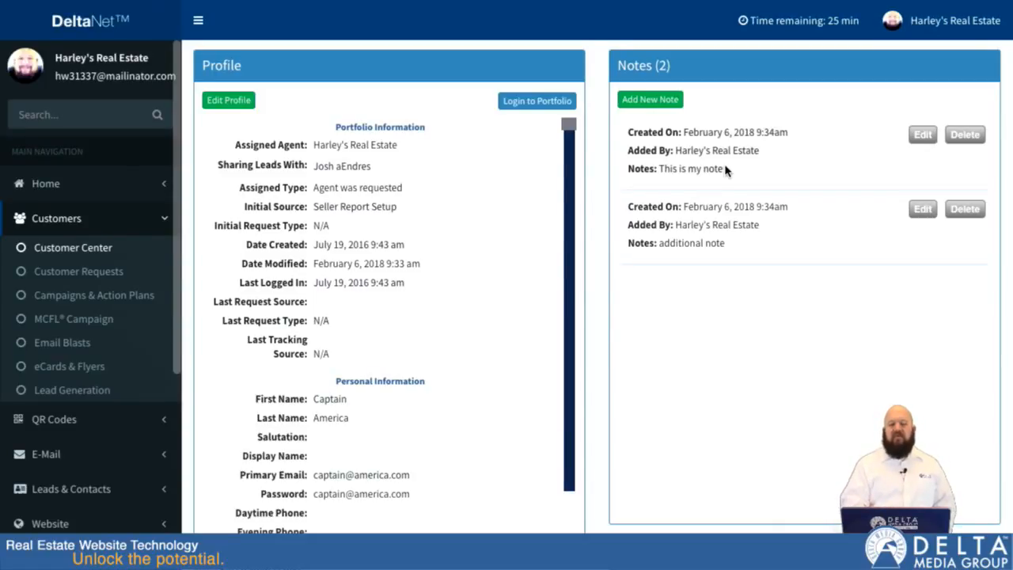
# Step: Start a saved search by area for the customer and outline a five-point polygon around Meyers Lake on the map
pyautogui.scroll(-4, 603, 266)
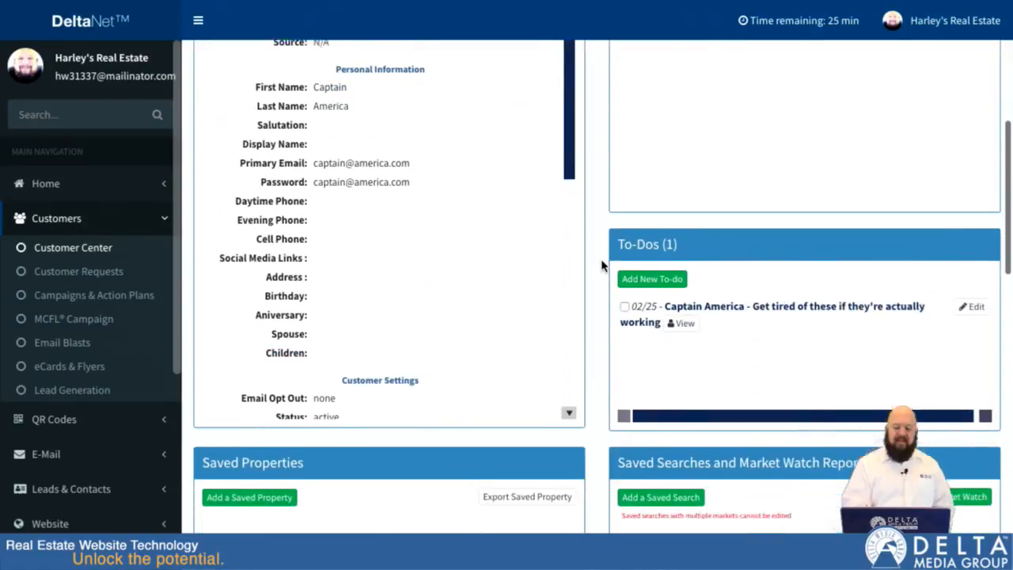
pyautogui.scroll(-5, 603, 266)
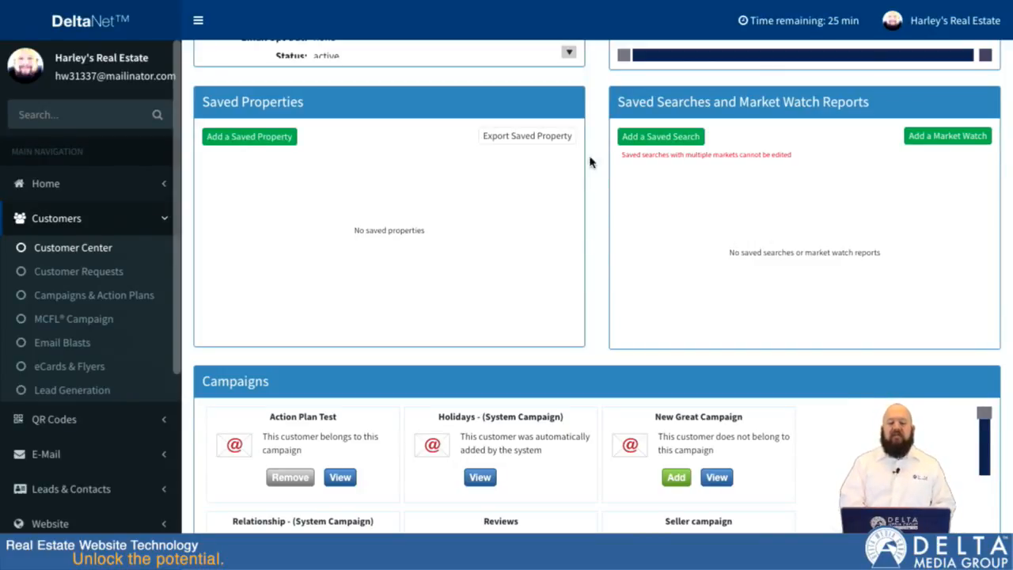
pyautogui.click(658, 136)
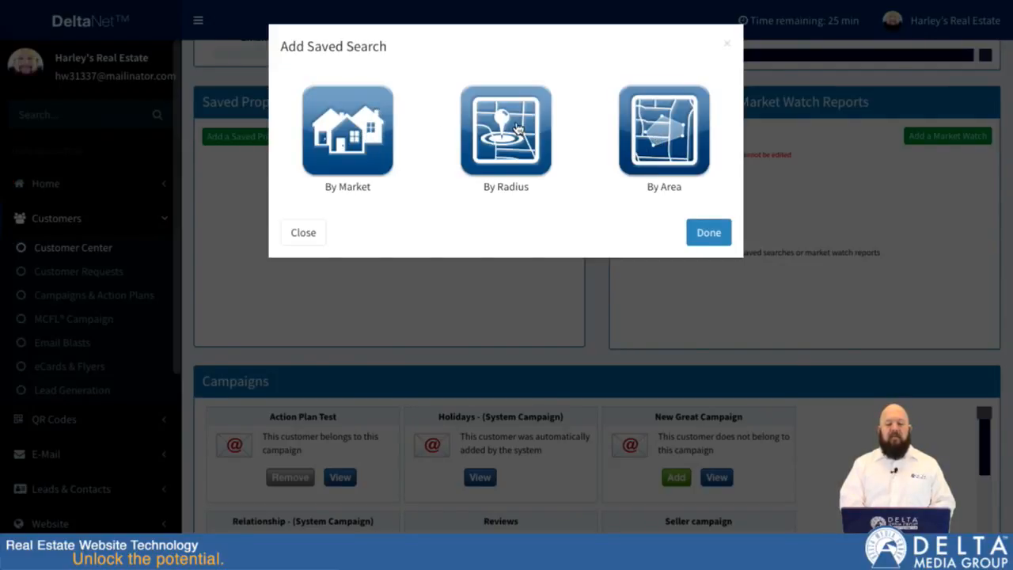
pyautogui.click(666, 127)
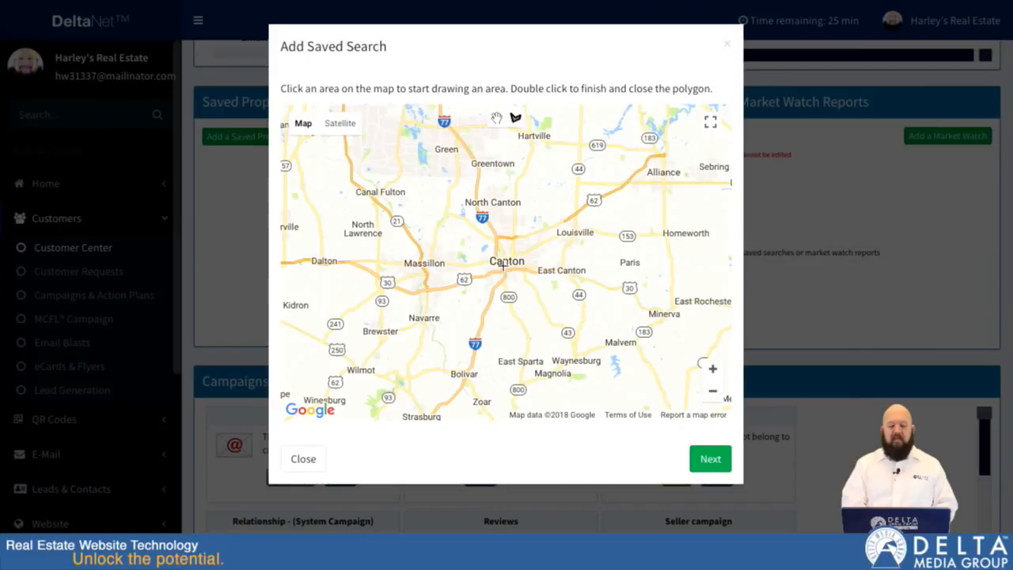
pyautogui.scroll(3, 502, 267)
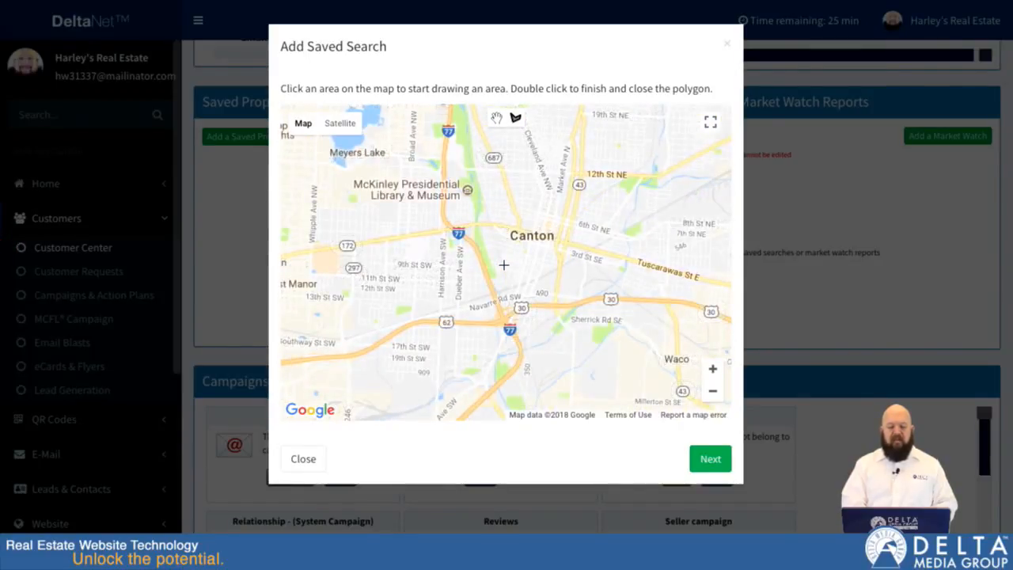
pyautogui.moveTo(448, 209); pyautogui.dragTo(535, 291)
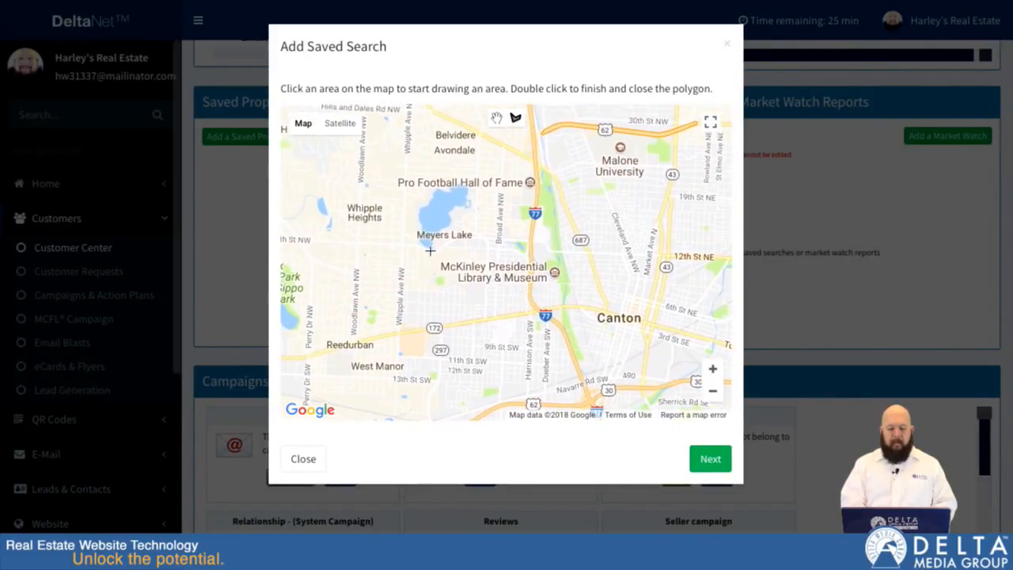
pyautogui.click(403, 245)
pyautogui.click(408, 145)
pyautogui.click(478, 146)
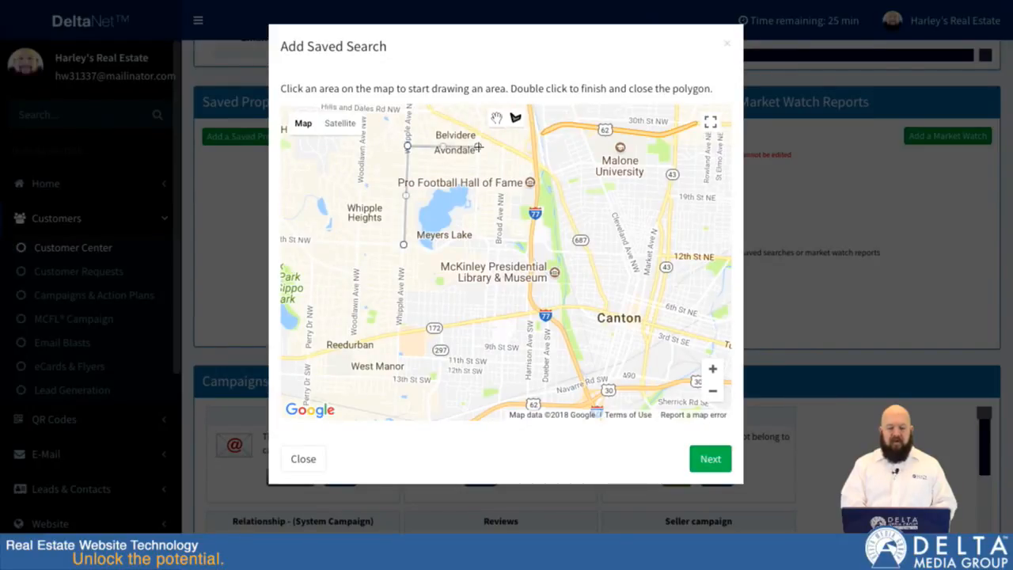
pyautogui.click(473, 234)
pyautogui.click(433, 251)
pyautogui.click(403, 245)
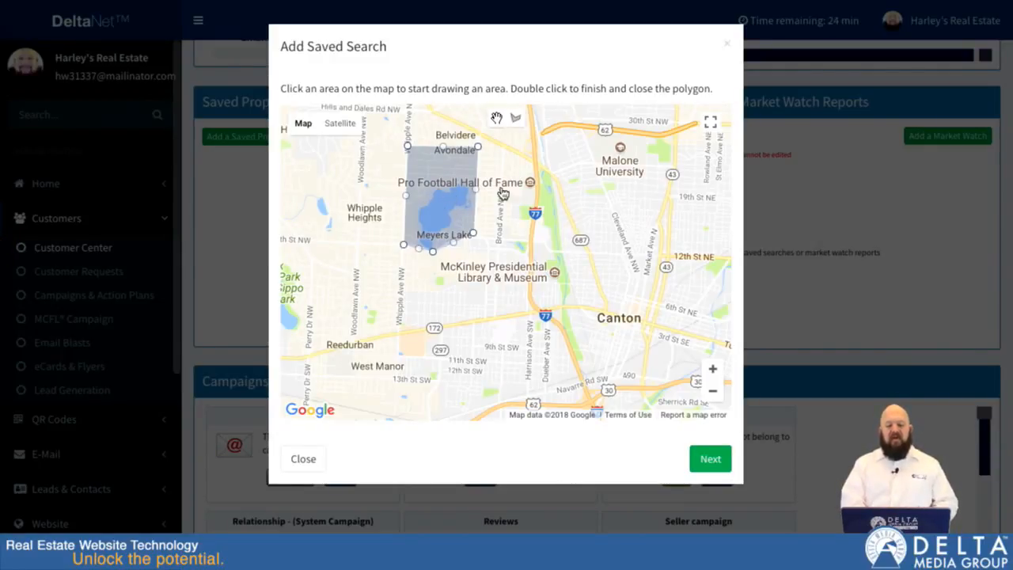
pyautogui.click(714, 462)
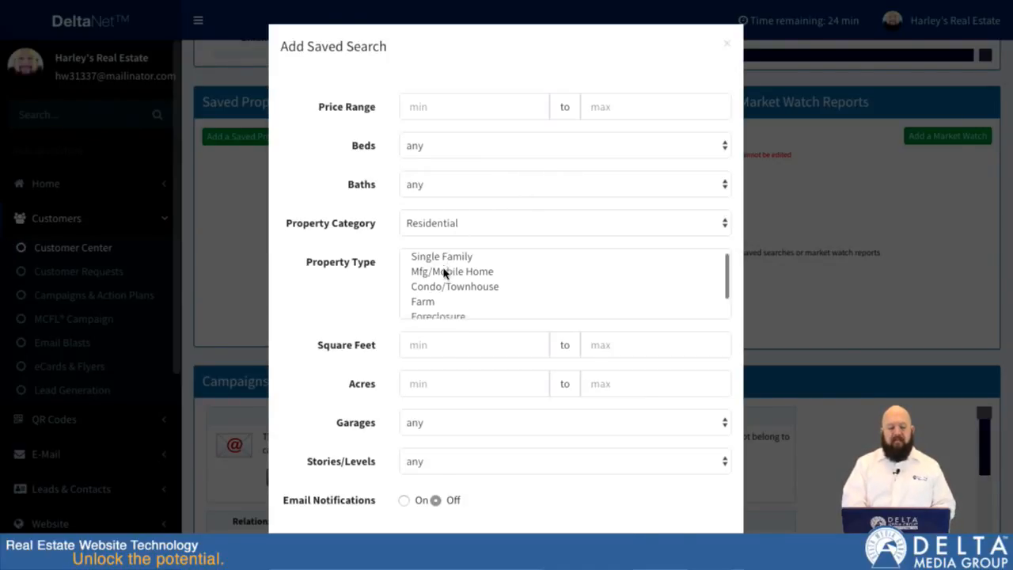
# Step: Turn on email notifications and Send All First for the saved search, keep the other criteria at their defaults, and save it
pyautogui.scroll(-3, 444, 271)
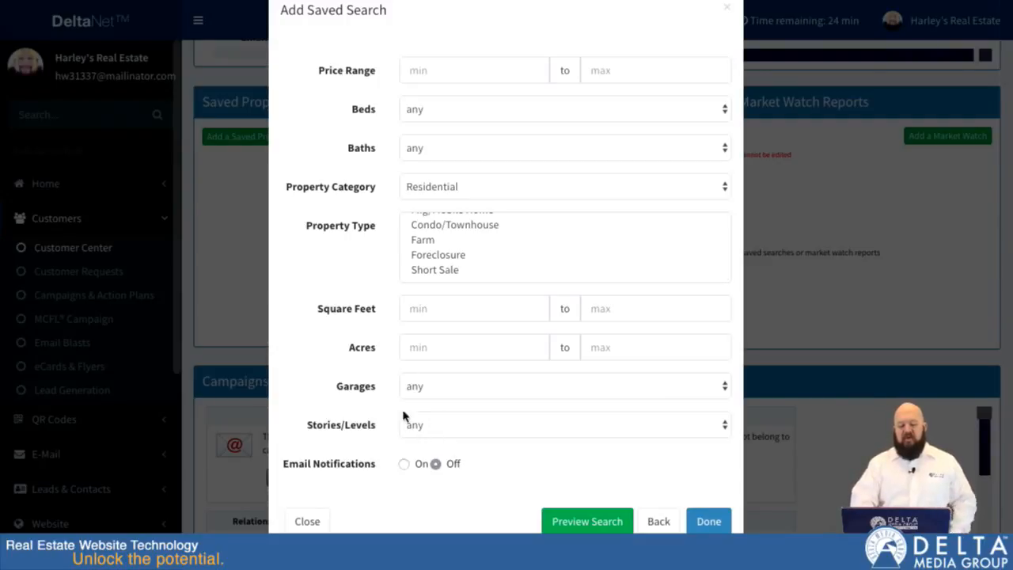
pyautogui.click(405, 465)
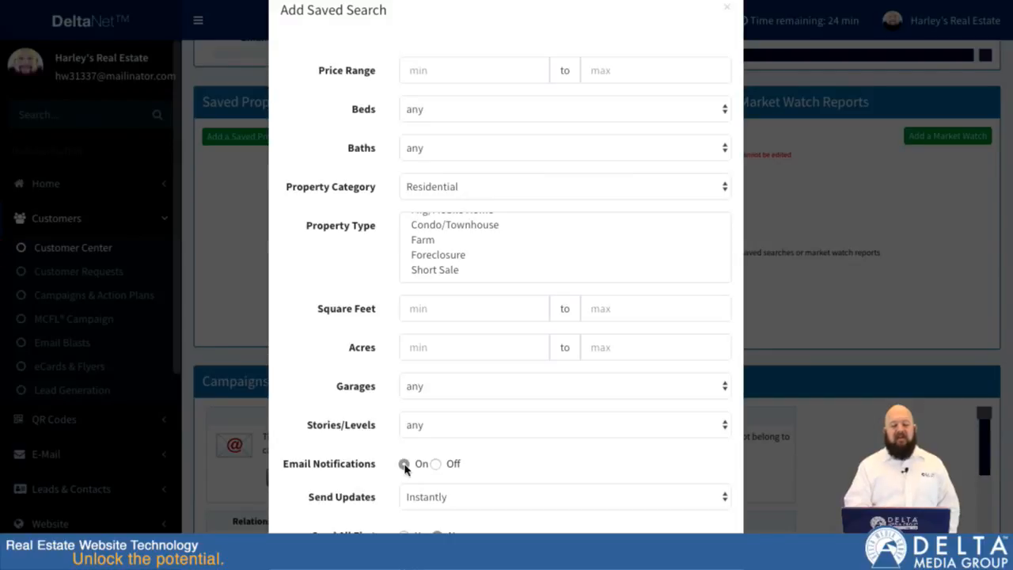
pyautogui.scroll(-2, 392, 467)
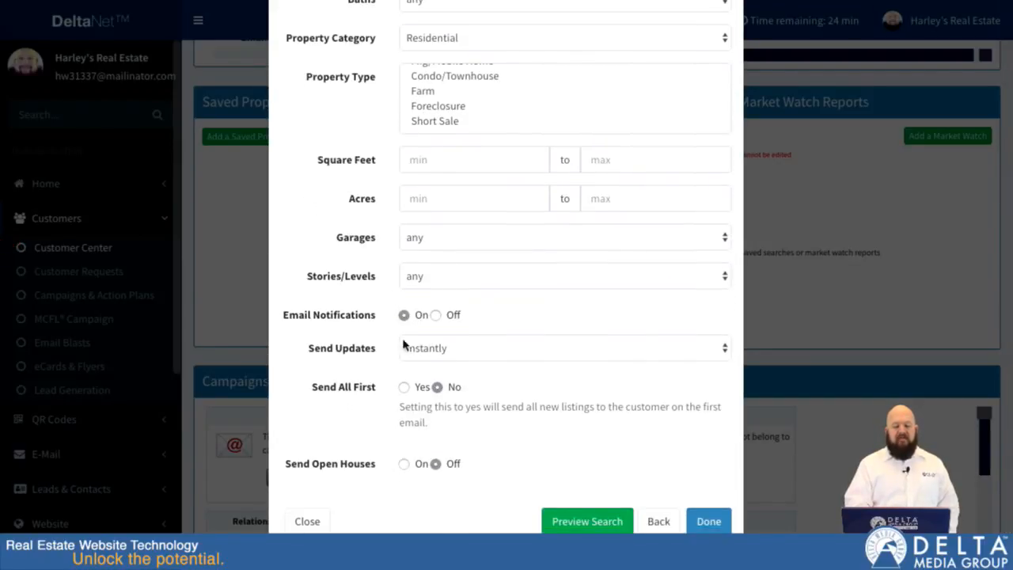
pyautogui.click(405, 387)
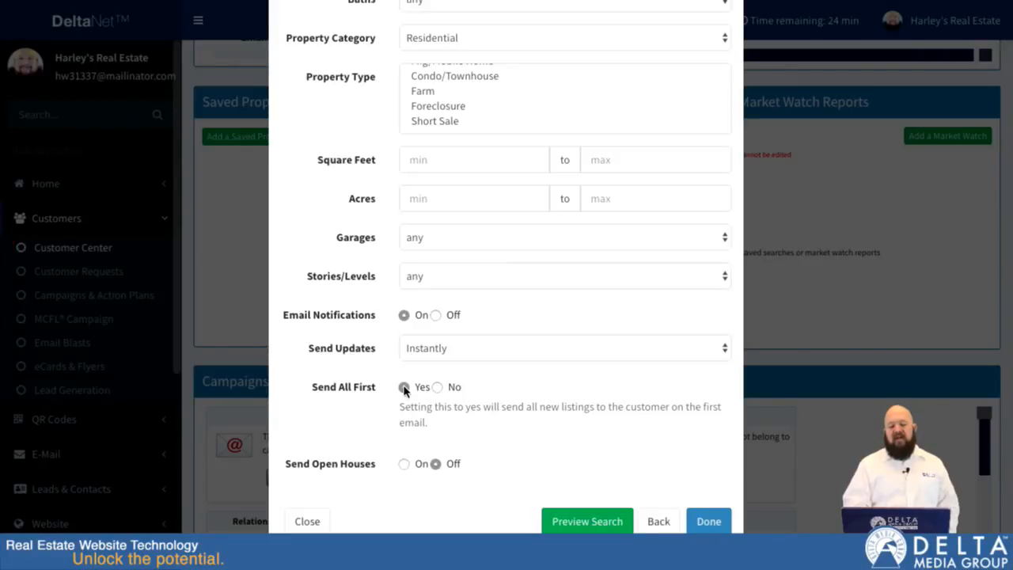
pyautogui.click(710, 522)
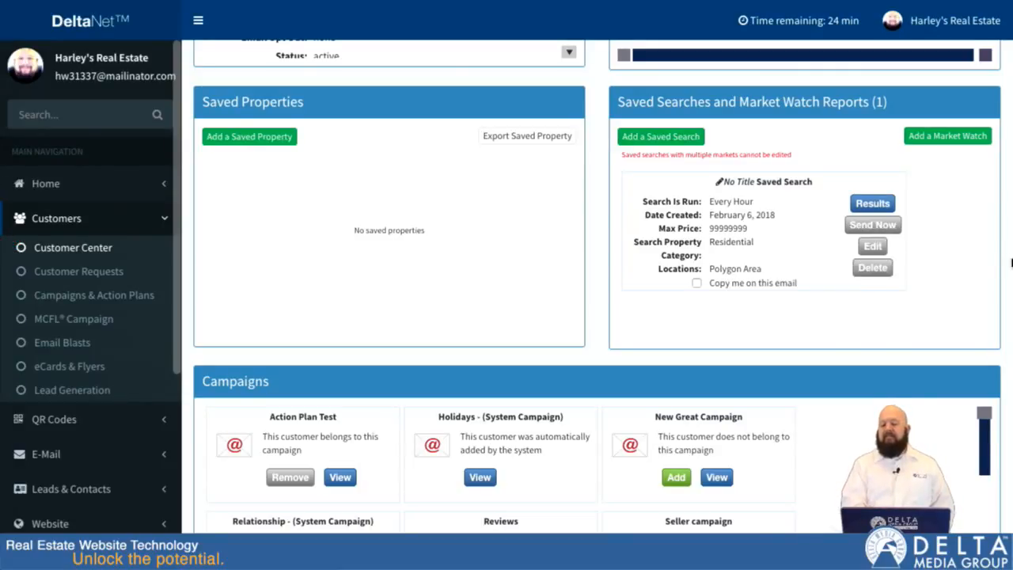
# Step: Try to add a market watch by market with all its fields left blank
pyautogui.click(946, 138)
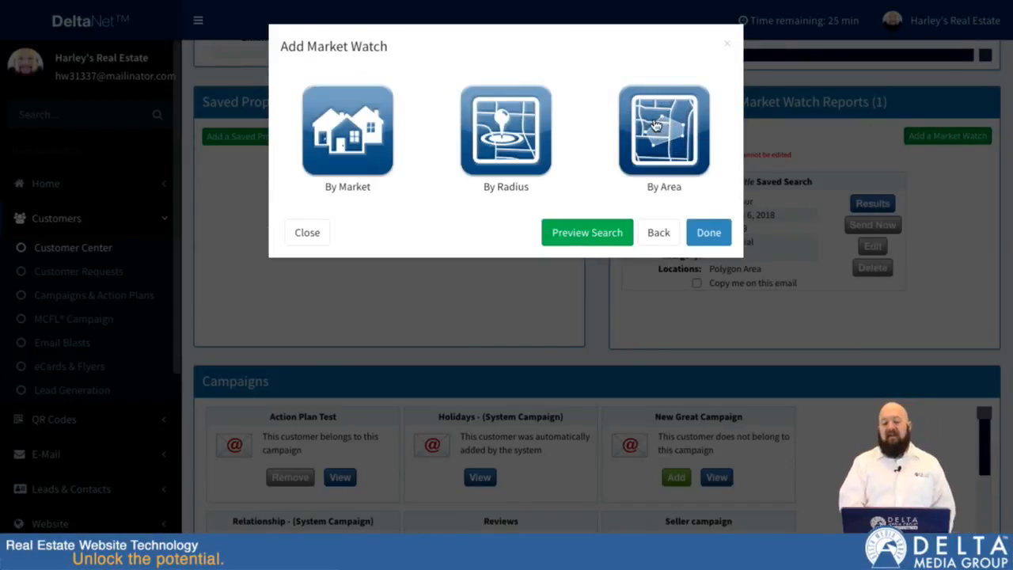
pyautogui.click(352, 133)
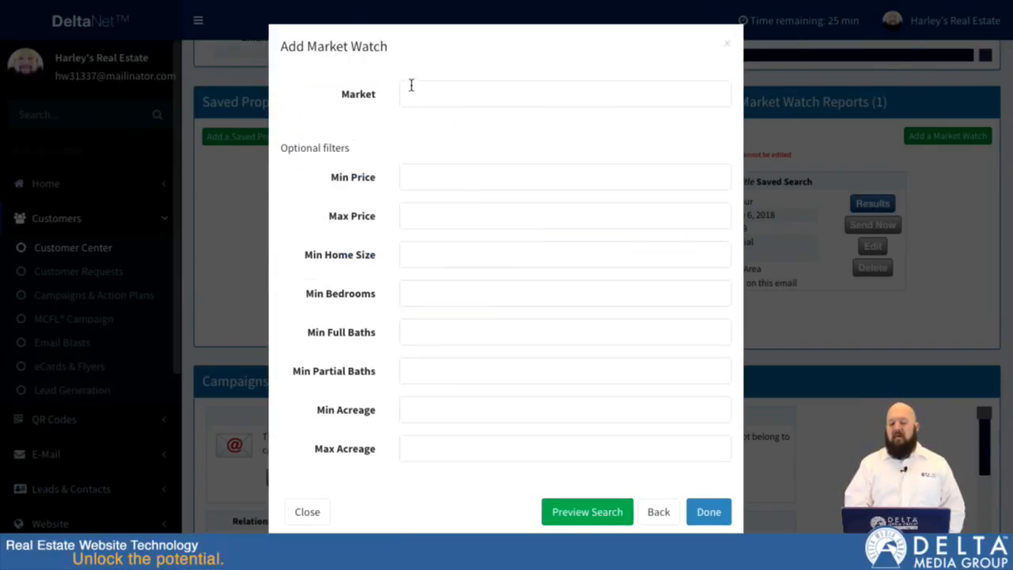
pyautogui.click(662, 513)
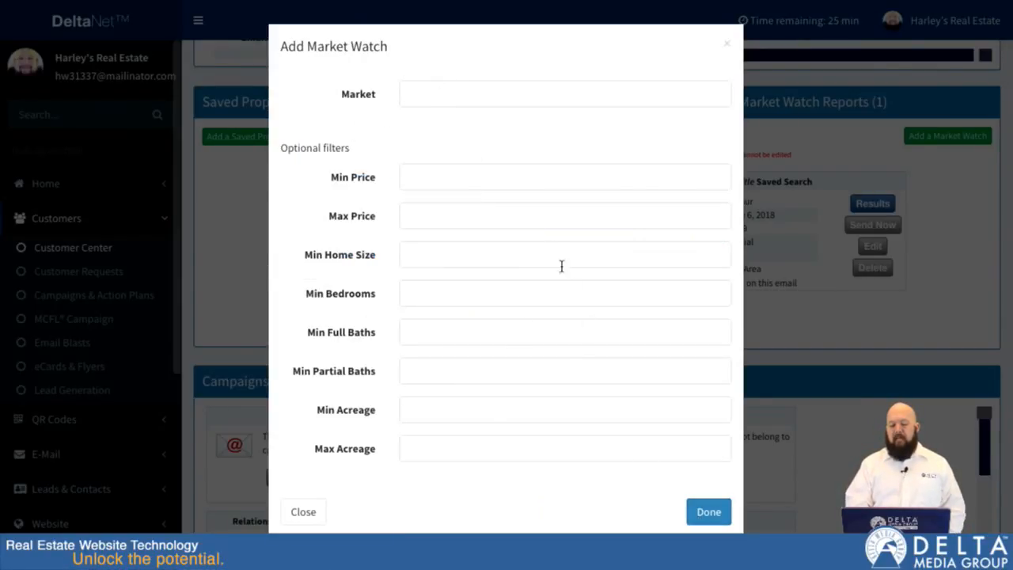
pyautogui.click(689, 512)
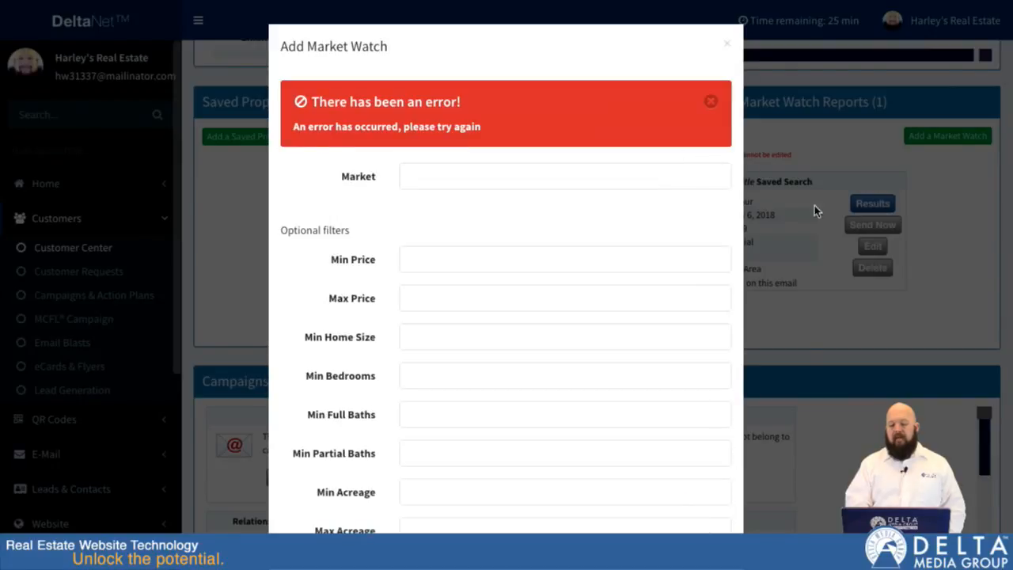
pyautogui.click(730, 42)
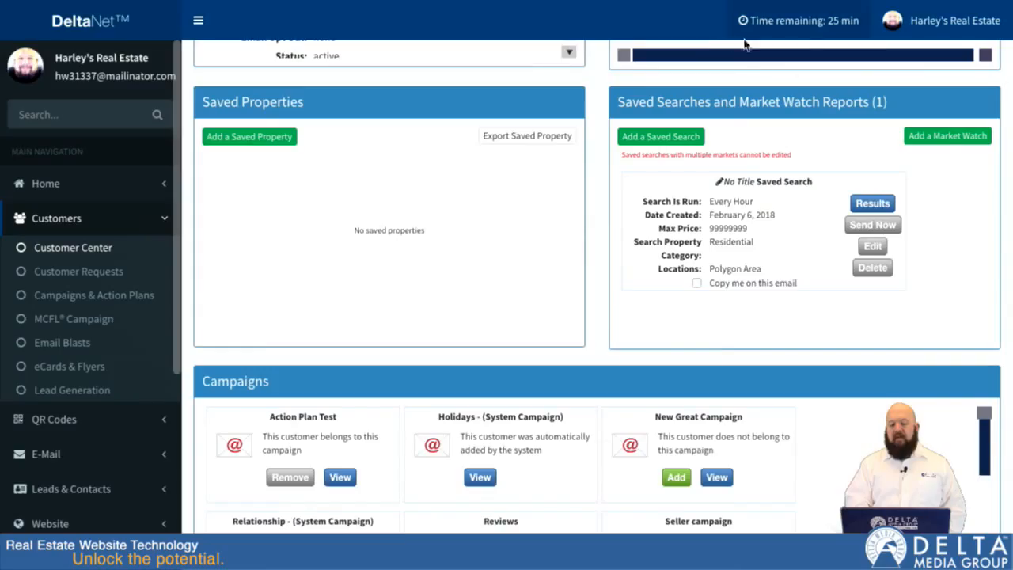
pyautogui.click(954, 136)
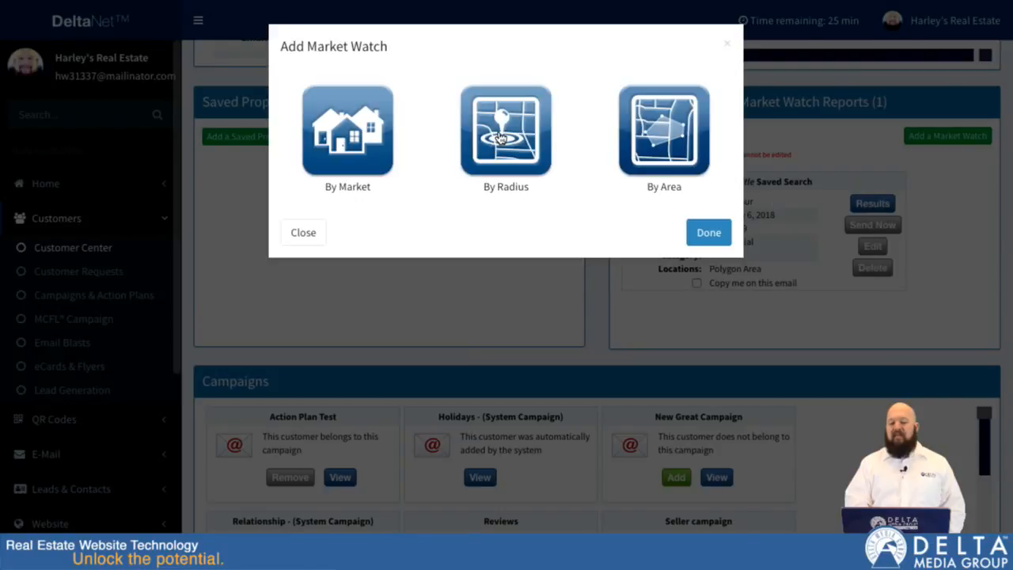
pyautogui.click(501, 139)
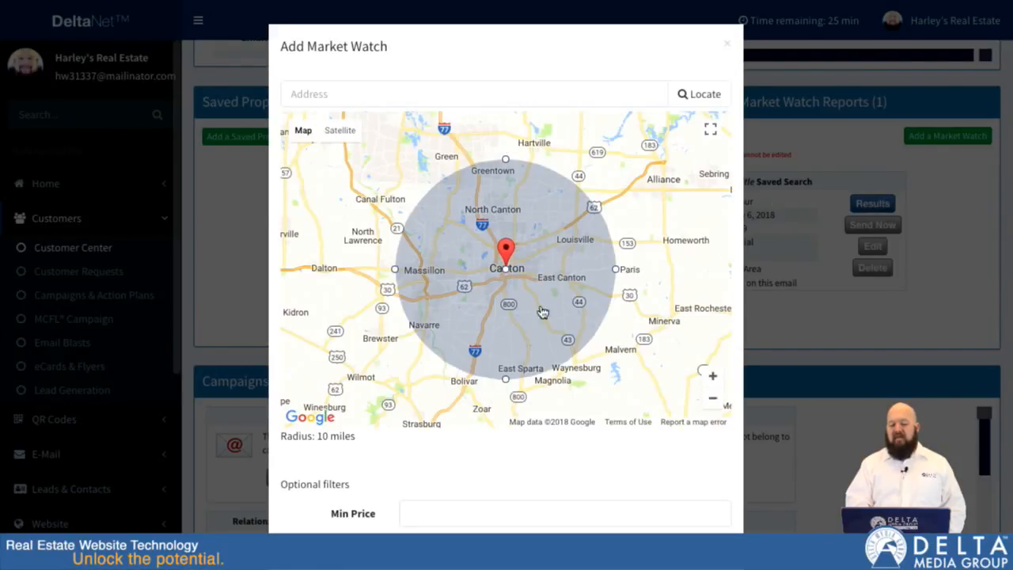
pyautogui.moveTo(506, 270)
pyautogui.mouseDown()
pyautogui.moveTo(503, 264)
pyautogui.moveTo(531, 286)
pyautogui.moveTo(503, 273)
pyautogui.mouseUp()
pyautogui.moveTo(610, 273); pyautogui.dragTo(586, 265)
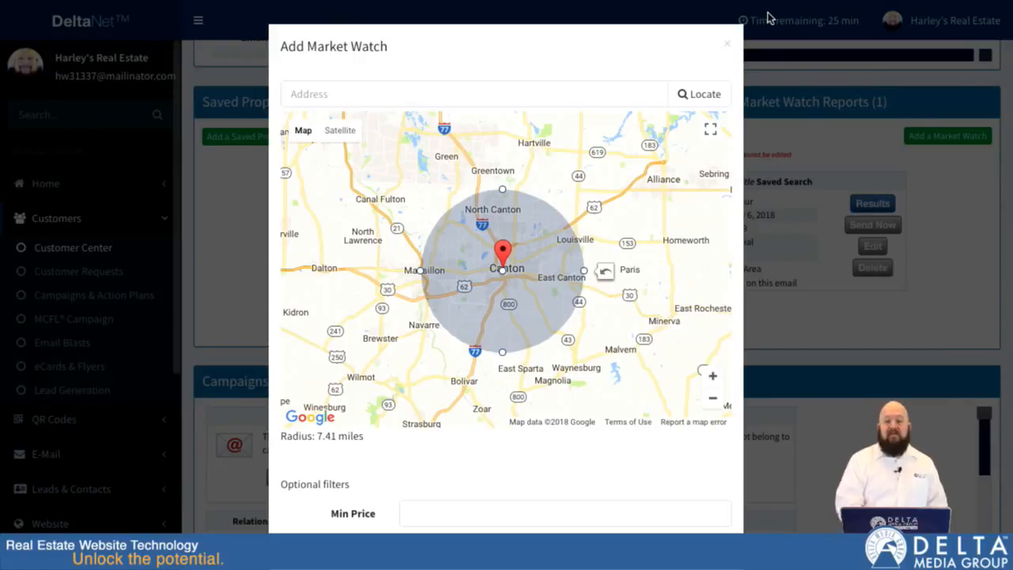
pyautogui.click(728, 44)
# Step: Start a market watch by area and outline a polygon around central Massillon on the map
pyautogui.click(941, 137)
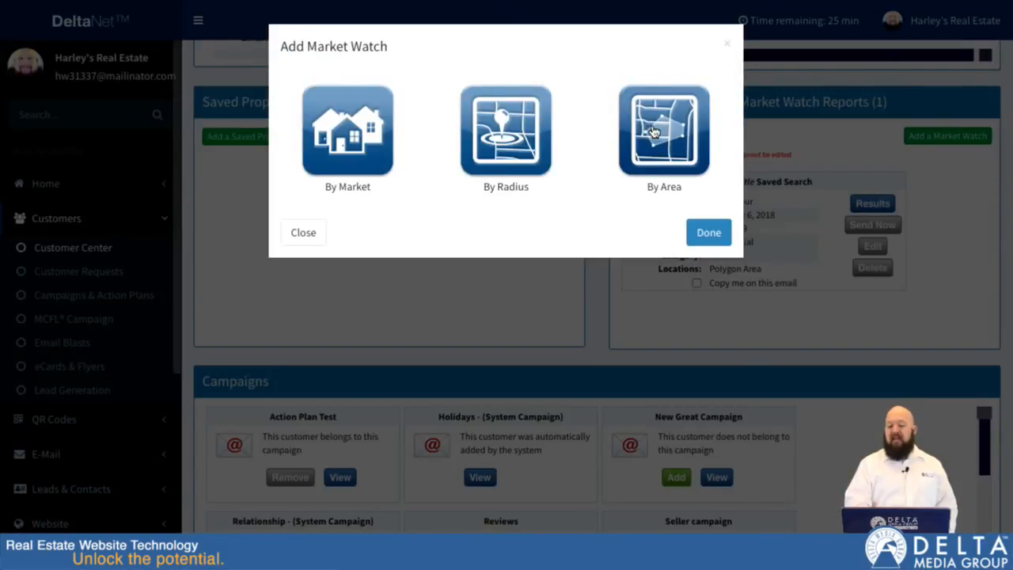
pyautogui.click(653, 132)
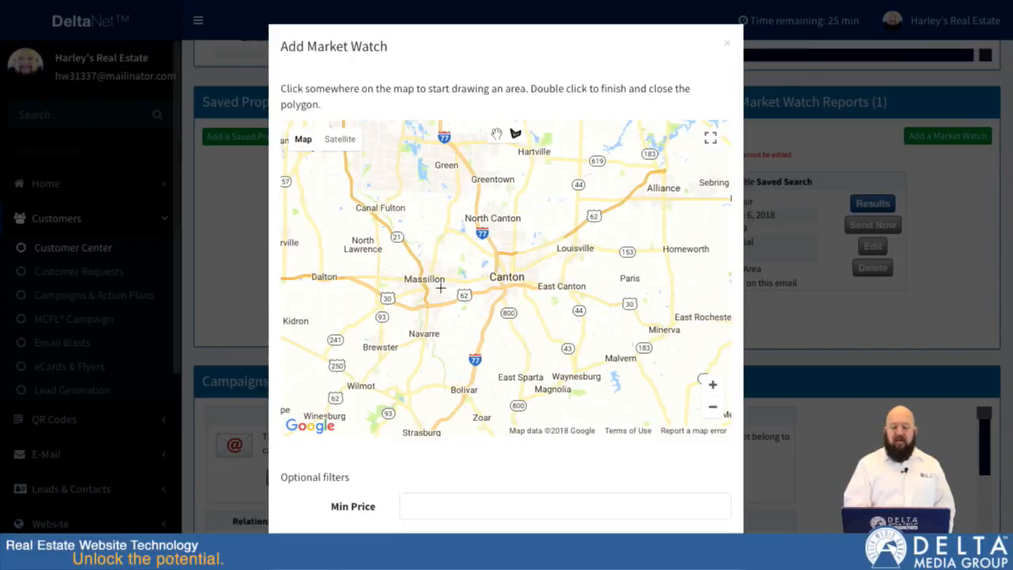
pyautogui.scroll(1, 432, 268)
pyautogui.moveTo(411, 293); pyautogui.dragTo(482, 266)
pyautogui.scroll(1, 482, 266)
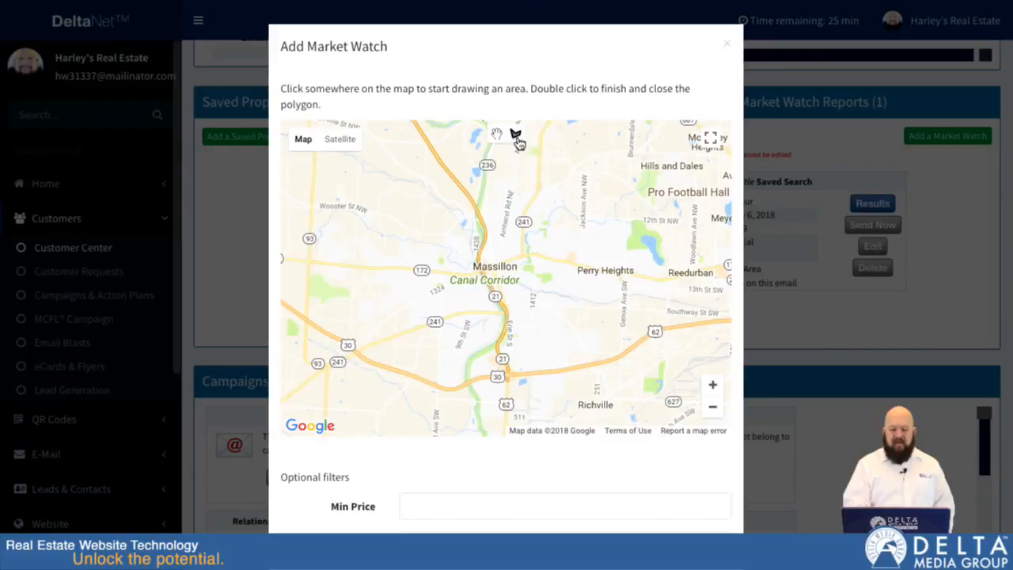
pyautogui.click(452, 239)
pyautogui.click(453, 311)
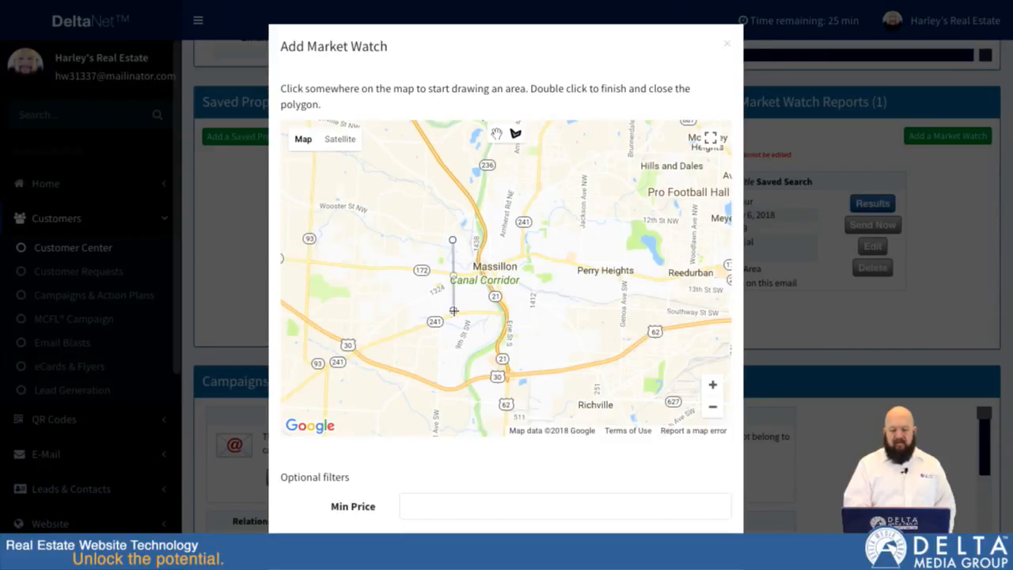
pyautogui.click(527, 327)
pyautogui.click(538, 278)
pyautogui.click(524, 206)
pyautogui.doubleClick(481, 211)
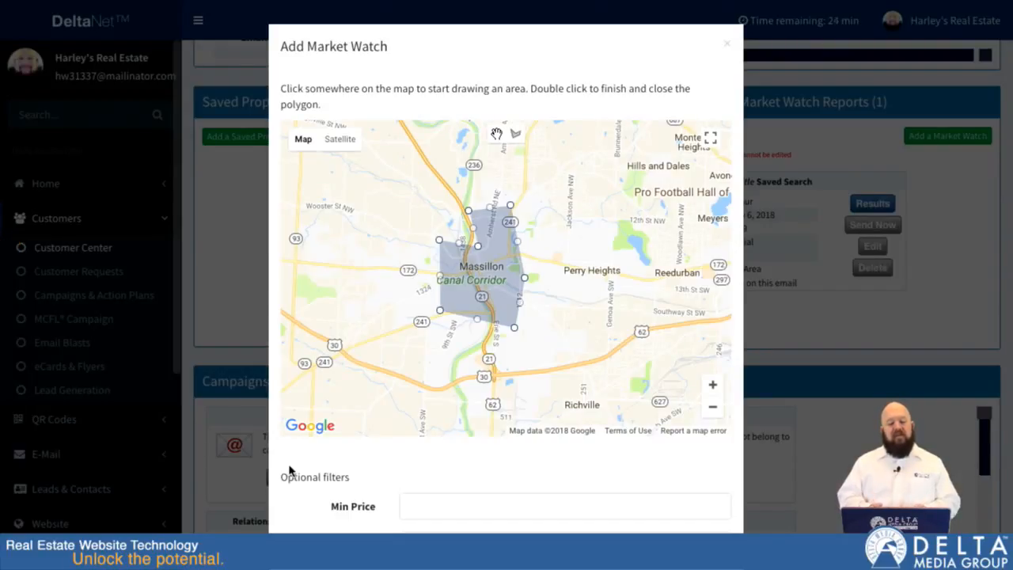
# Step: Save the market watch with all optional filters left blank
pyautogui.scroll(-4, 281, 494)
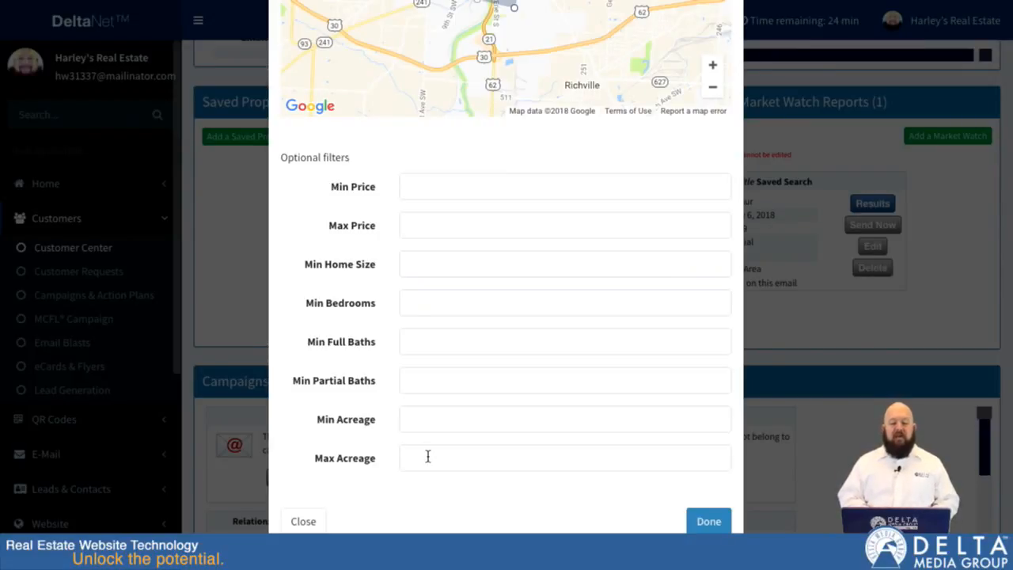
pyautogui.click(419, 186)
pyautogui.click(417, 222)
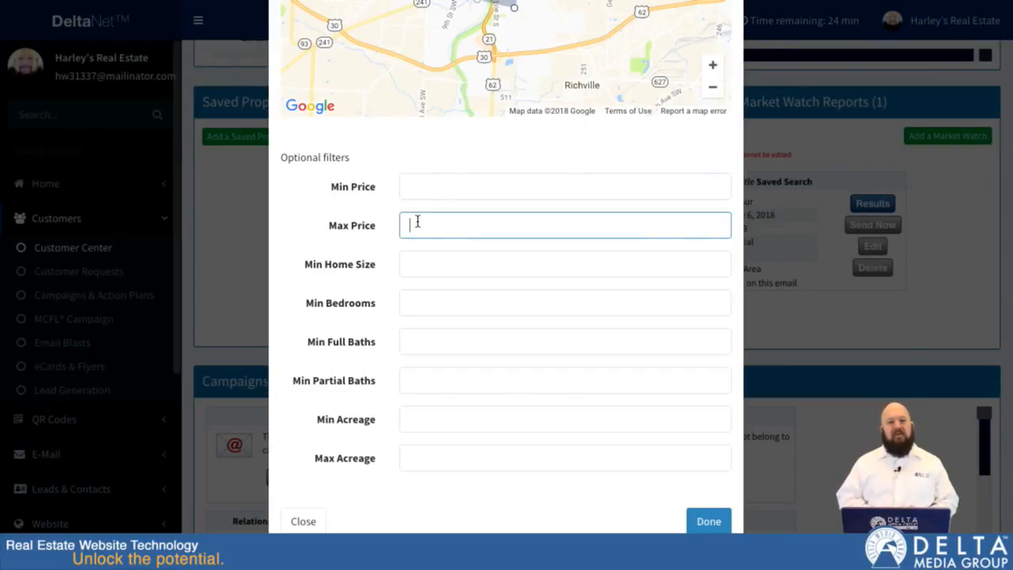
pyautogui.click(419, 261)
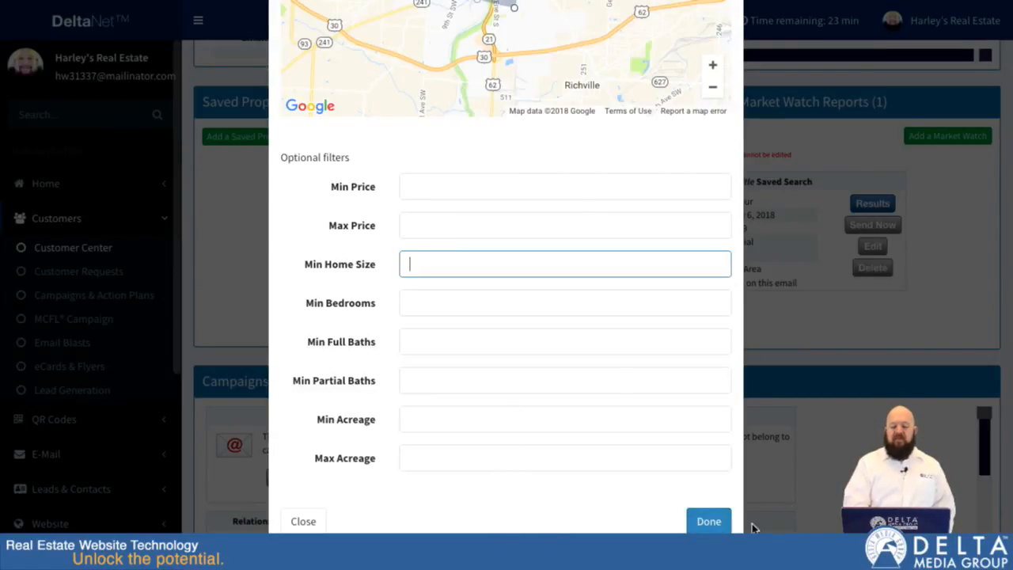
pyautogui.click(707, 521)
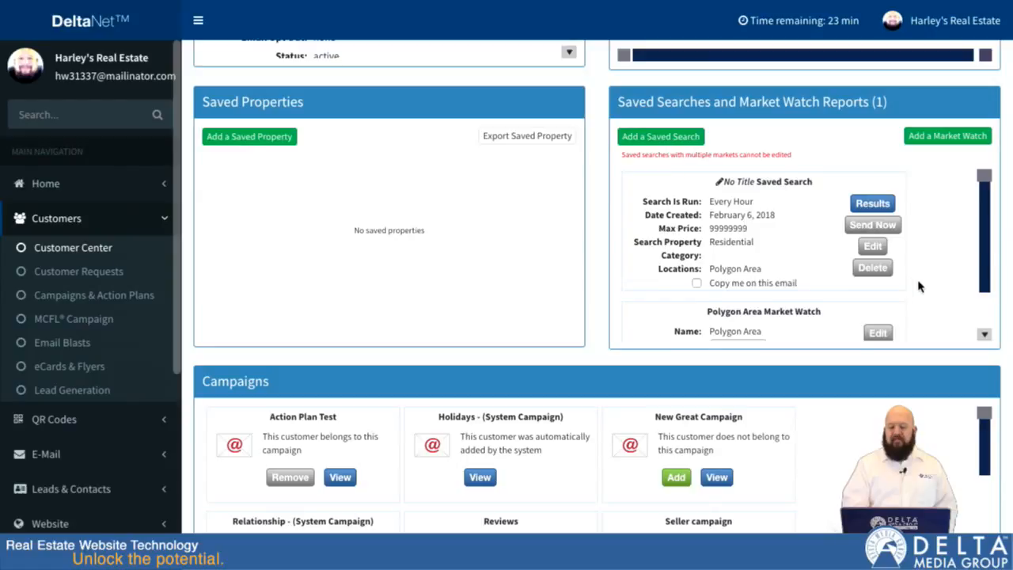
# Step: Check the frequency options of the Polygon Area market watch and keep it at monthly
pyautogui.scroll(-2, 784, 289)
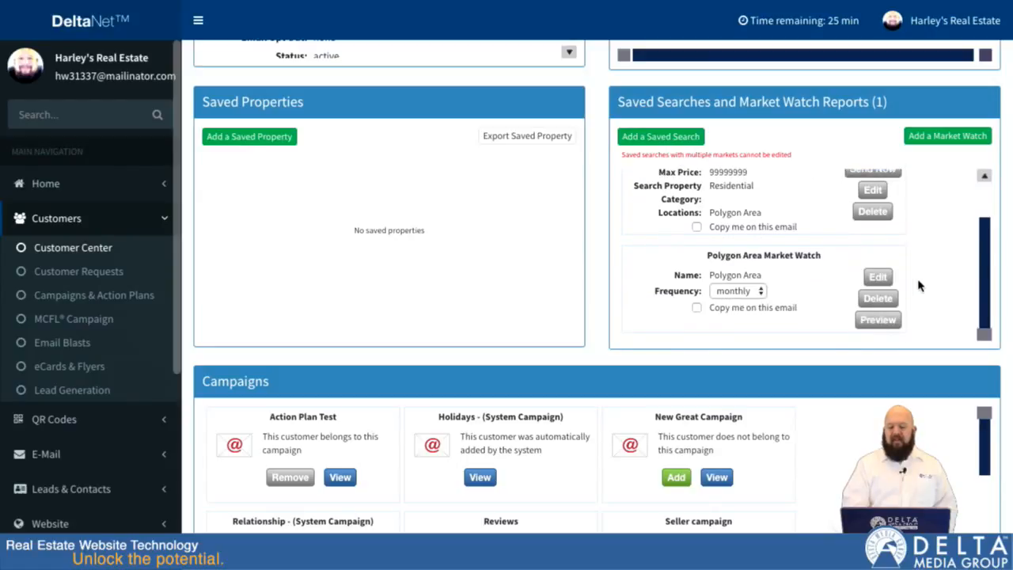
pyautogui.click(748, 297)
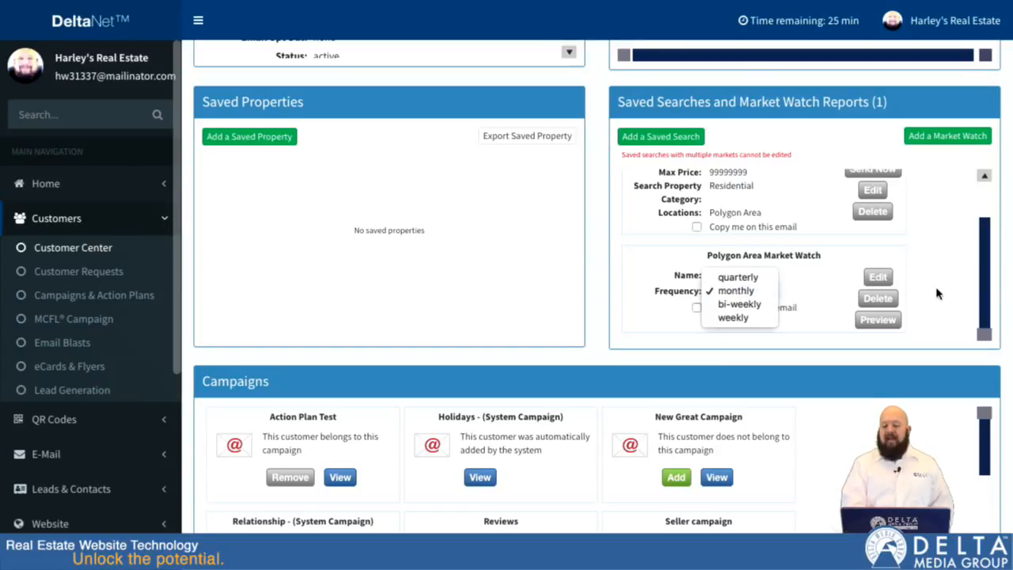
pyautogui.click(747, 293)
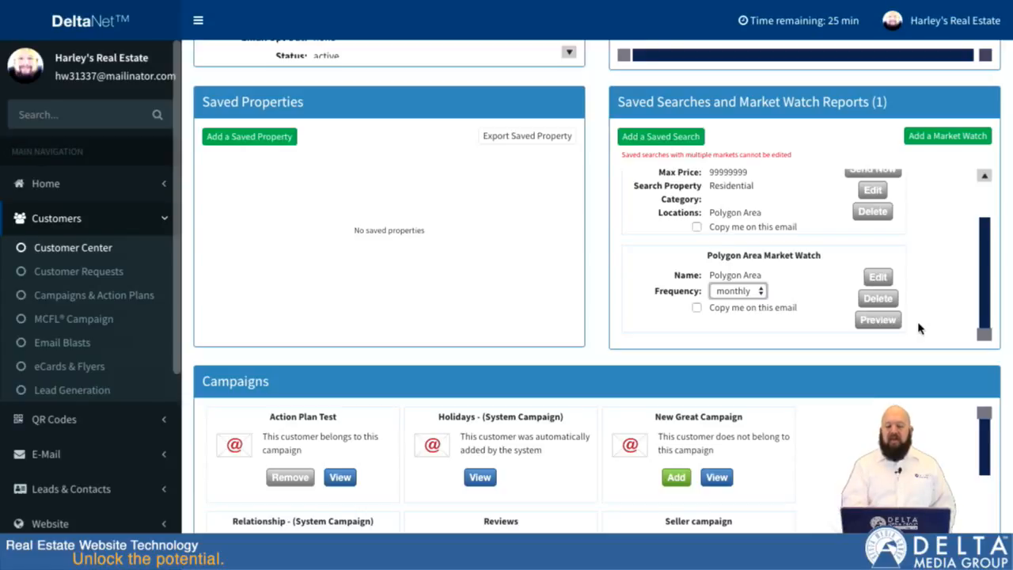
# Step: Delete the Polygon Area market watch with confirmation, and request deletion of the untitled saved search without confirming it
pyautogui.scroll(2, 931, 235)
pyautogui.scroll(-2, 931, 235)
pyautogui.click(875, 299)
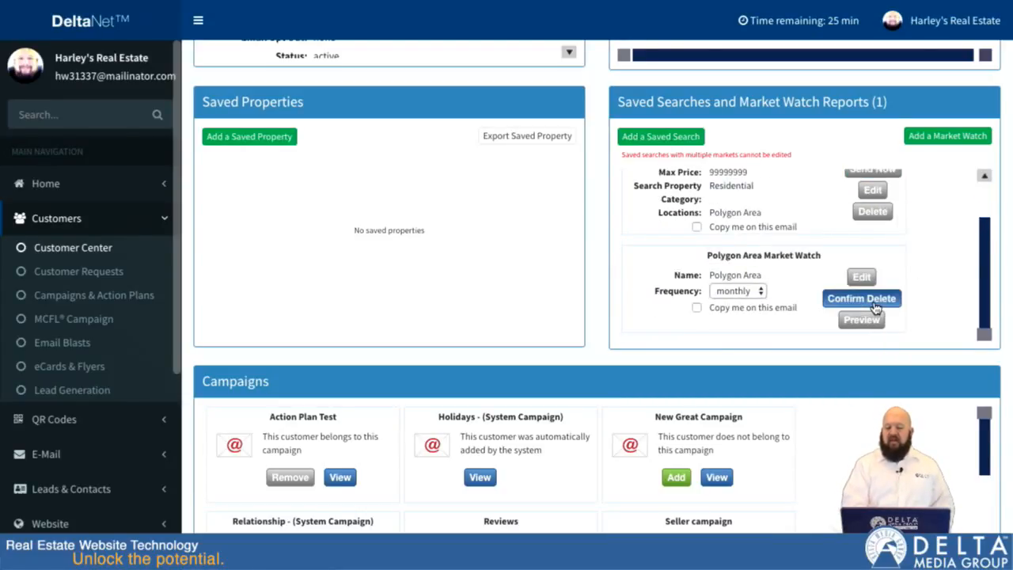
pyautogui.click(876, 301)
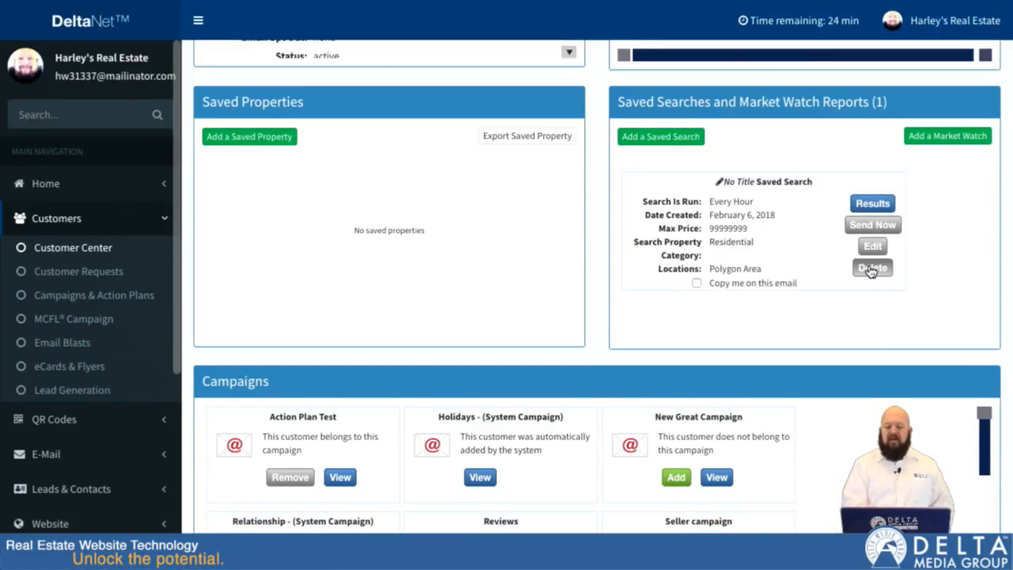
pyautogui.click(872, 269)
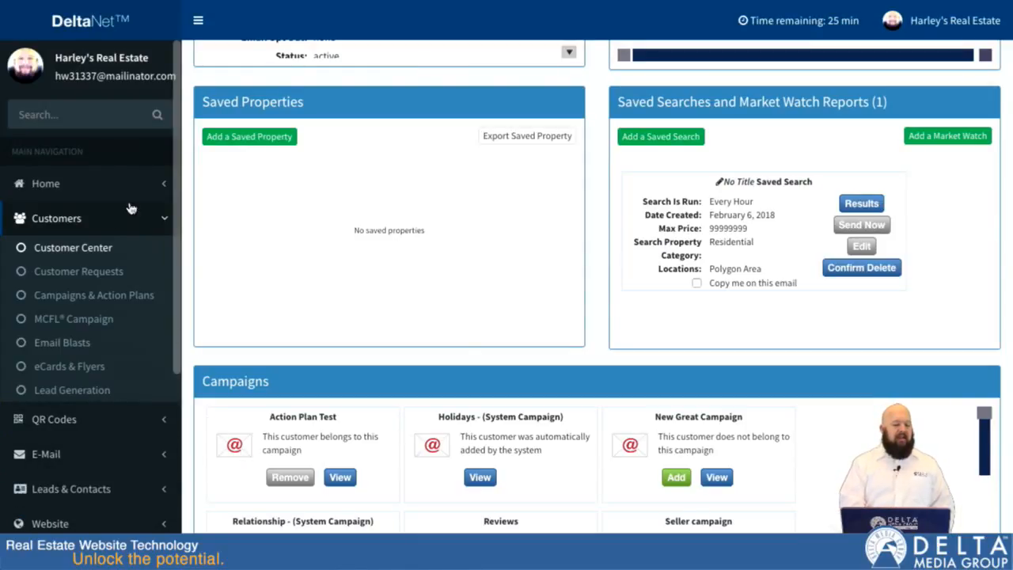
# Step: Open the Leads & Contacts settings and look at the carbon-copy options for Automatic Home Finder and Market Watch emails
pyautogui.scroll(-1, 88, 425)
pyautogui.scroll(-4, 87, 419)
pyautogui.click(80, 326)
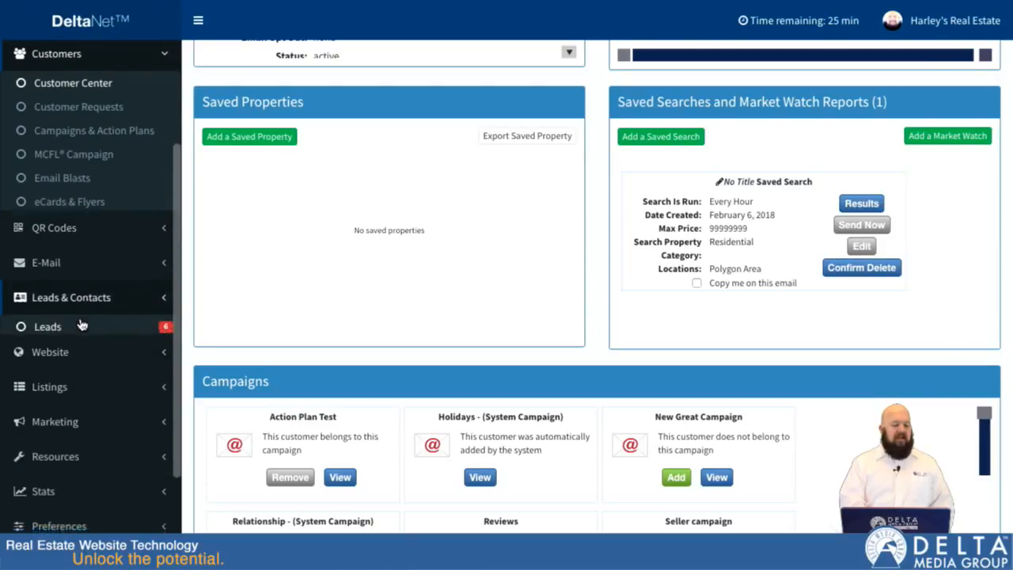
pyautogui.click(57, 283)
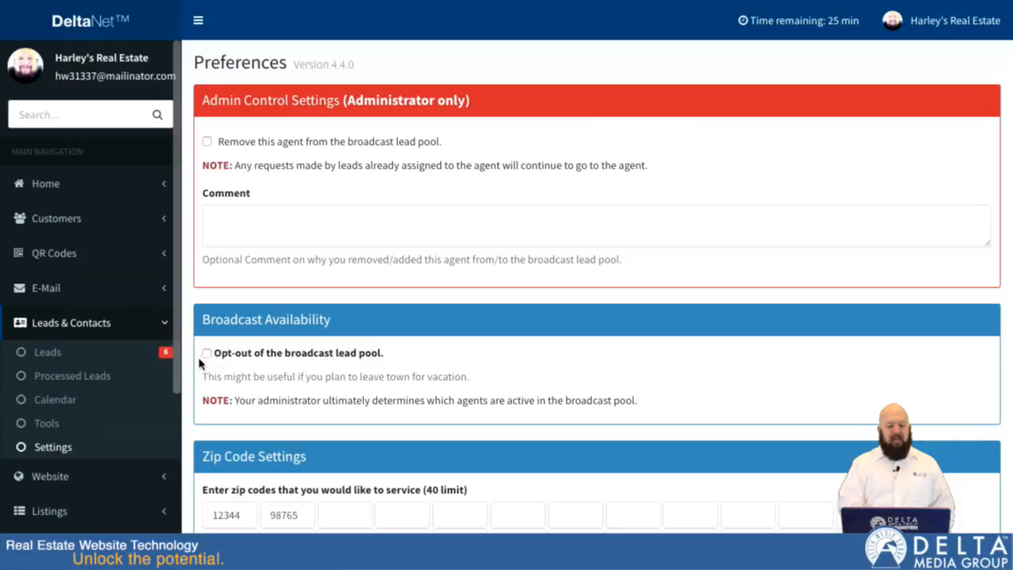
pyautogui.scroll(-5, 187, 376)
pyautogui.scroll(-9, 187, 375)
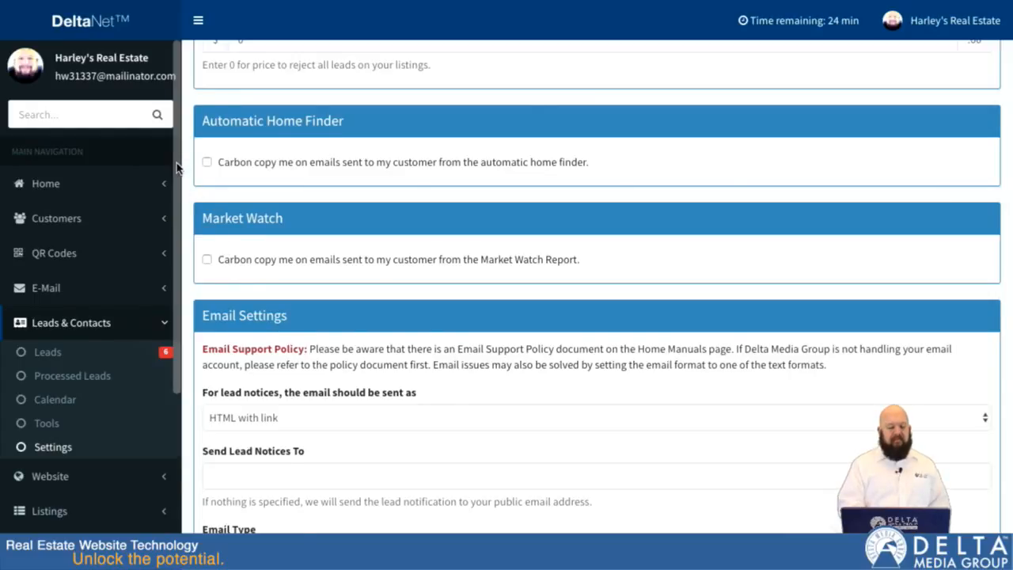
# Step: Return to the Customer Center page from the lead preferences
pyautogui.scroll(5, 184, 171)
pyautogui.click(87, 221)
pyautogui.click(73, 248)
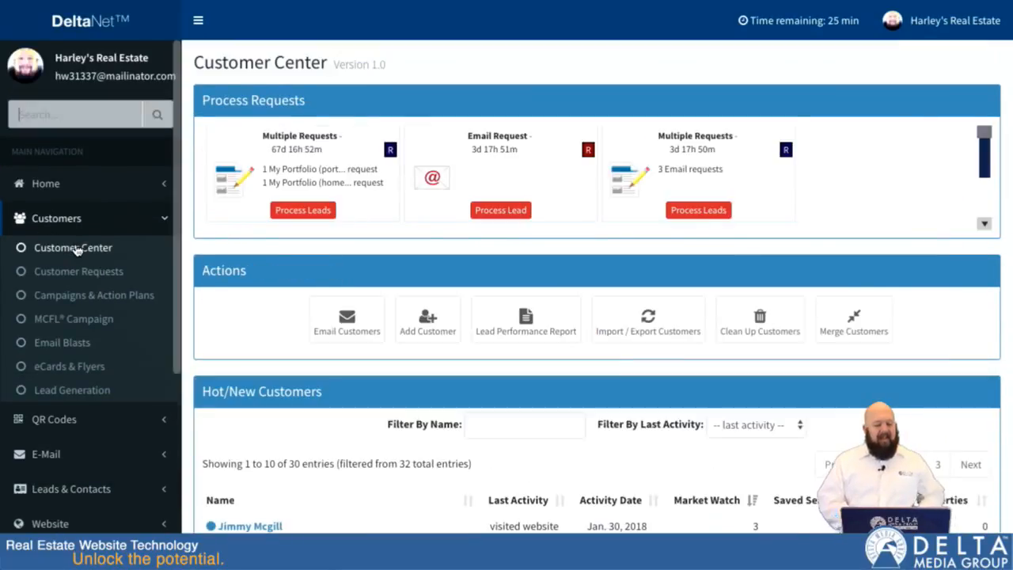